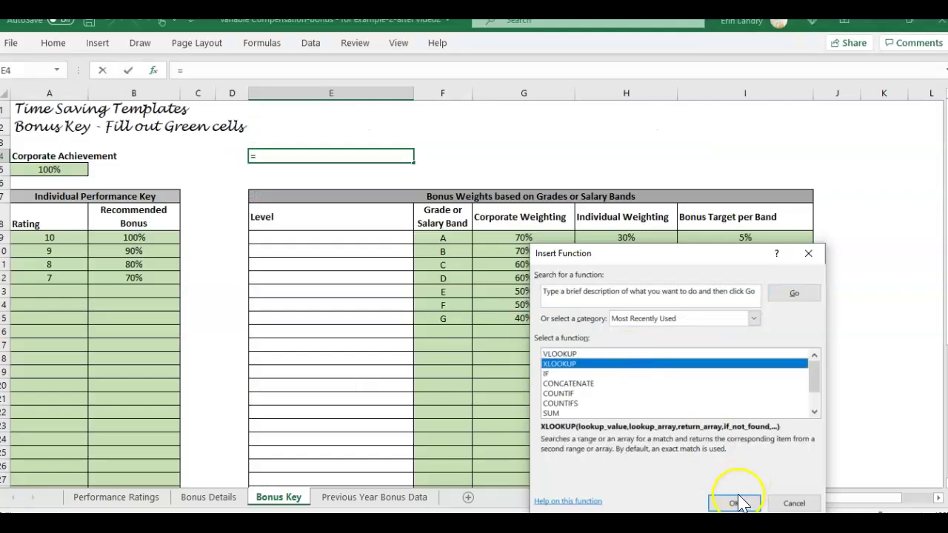
# Choose XLOOKUP, move its empty arguments dialog aside, and bring the Search_mode field into view
pyautogui.click(738, 503)
pyautogui.moveTo(603, 262); pyautogui.dragTo(324, 134)
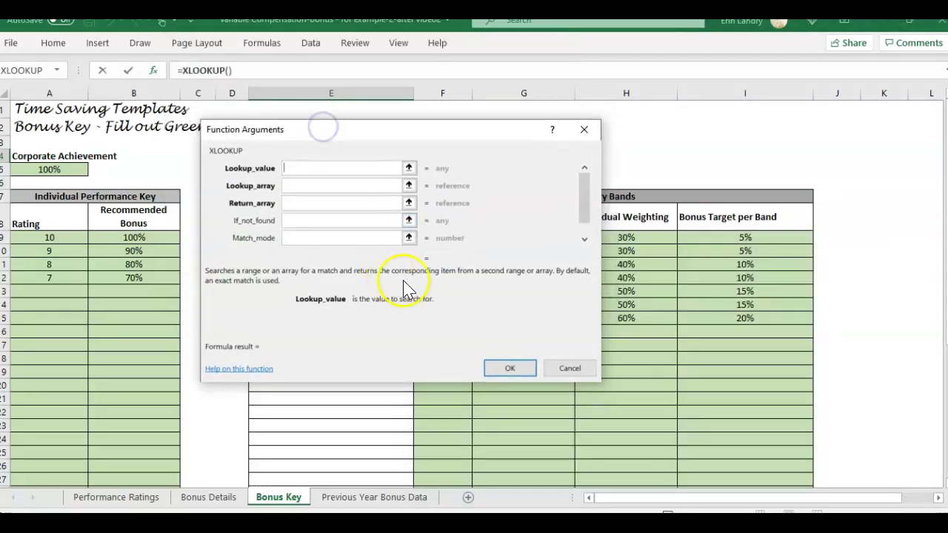
pyautogui.click(586, 239)
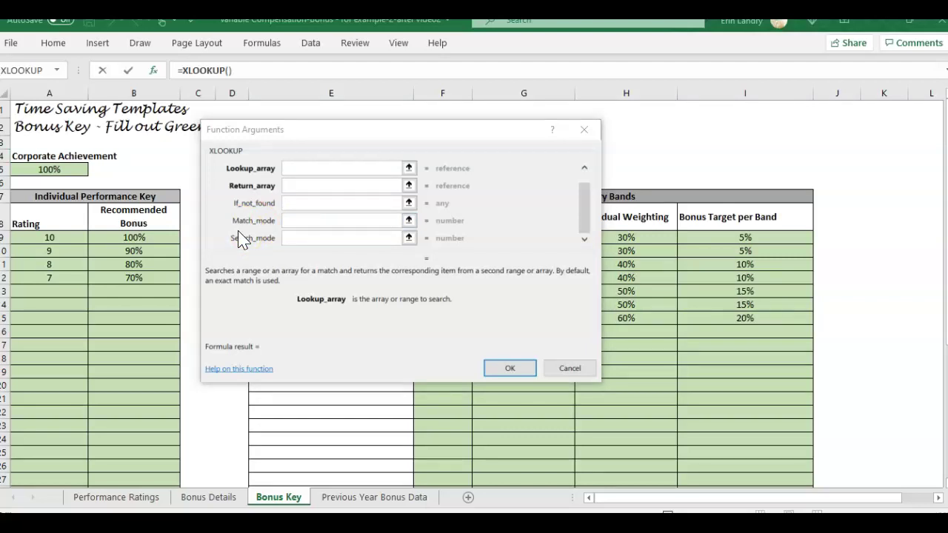
pyautogui.click(240, 239)
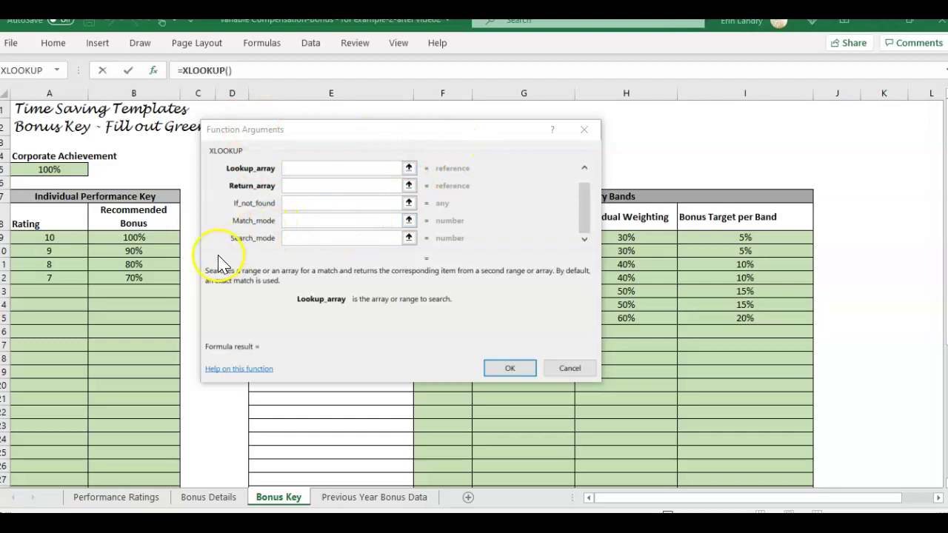
# Cancel the bonus XLOOKUP, then open XLOOKUP's arguments on the commission sheet, view Match_mode, and close them unused
pyautogui.click(578, 371)
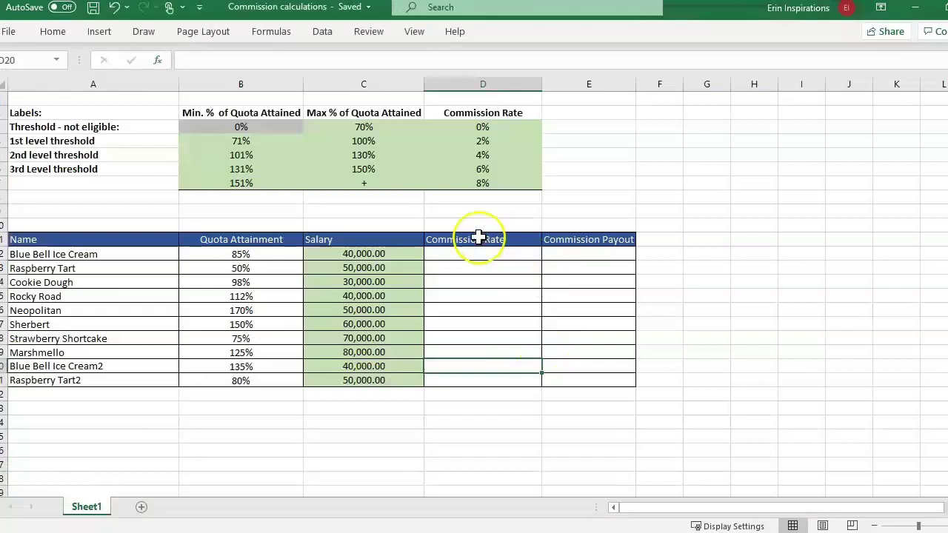
pyautogui.hotkey('shift', 'F3')
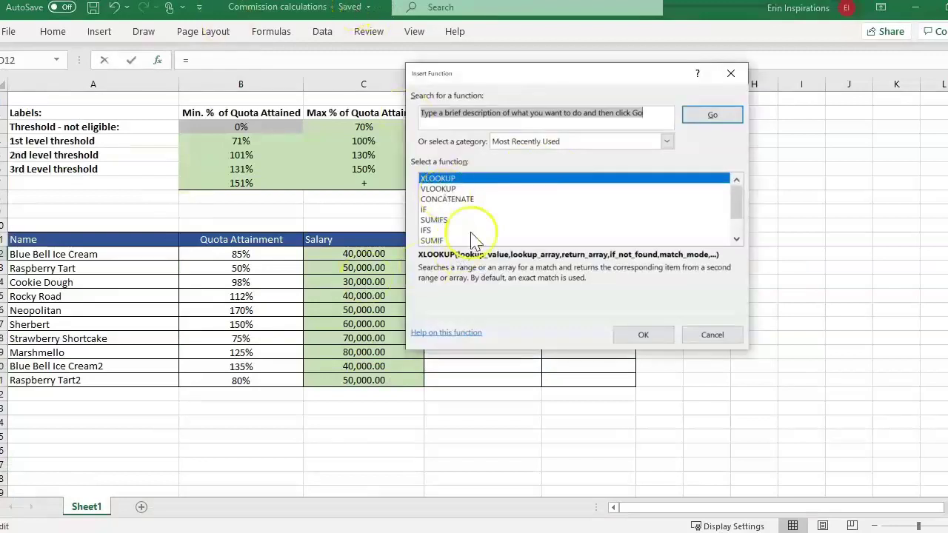
pyautogui.click(644, 335)
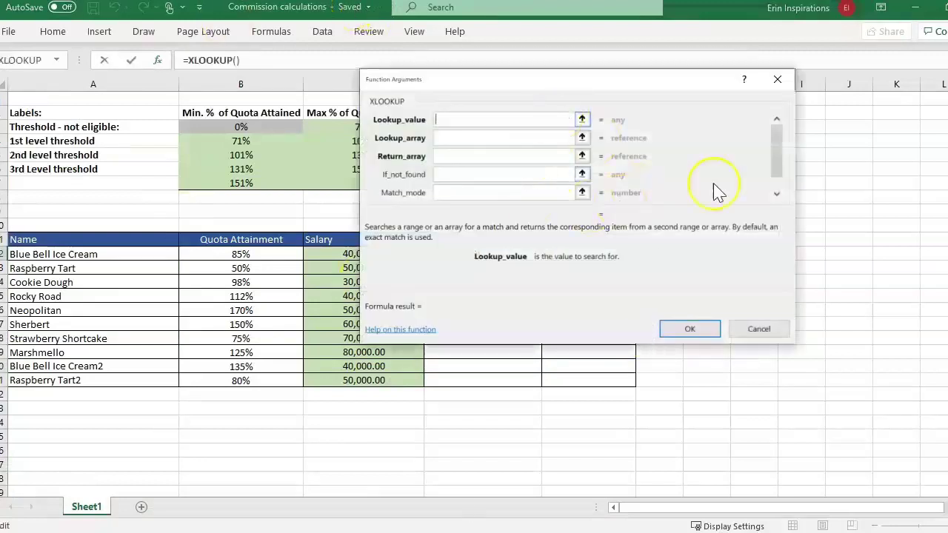
pyautogui.click(780, 160)
pyautogui.moveTo(780, 160); pyautogui.dragTo(783, 201)
pyautogui.press('Tab')
pyautogui.press('Tab')
pyautogui.press('Tab')
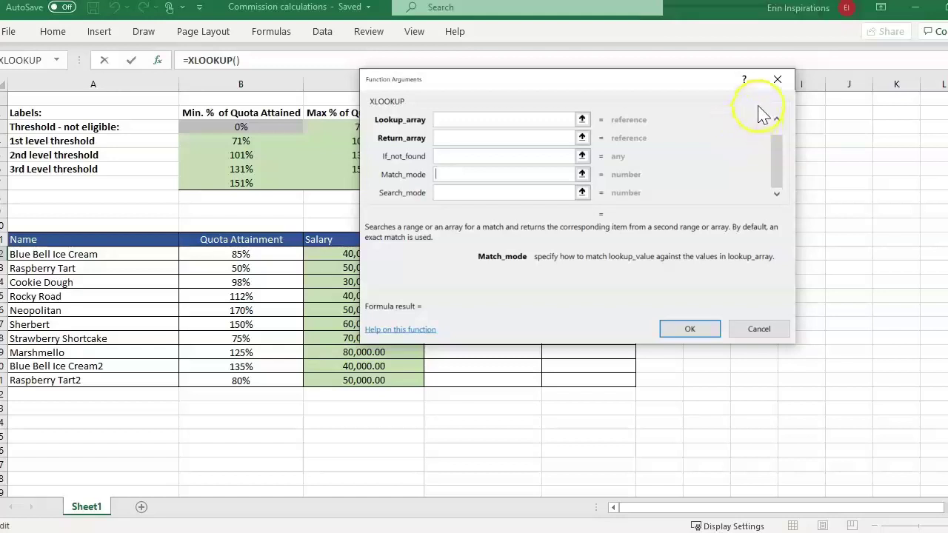
pyautogui.click(778, 80)
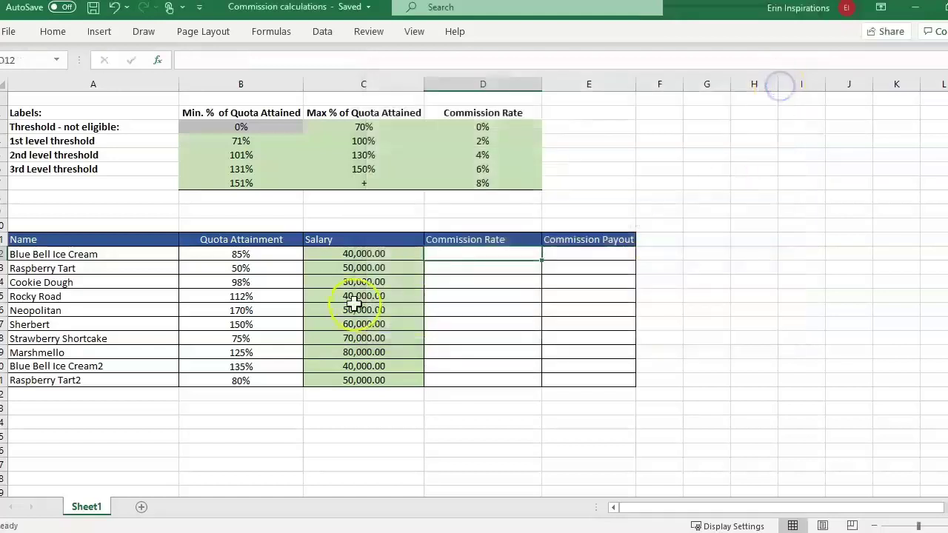
pyautogui.click(300, 254)
pyautogui.click(473, 252)
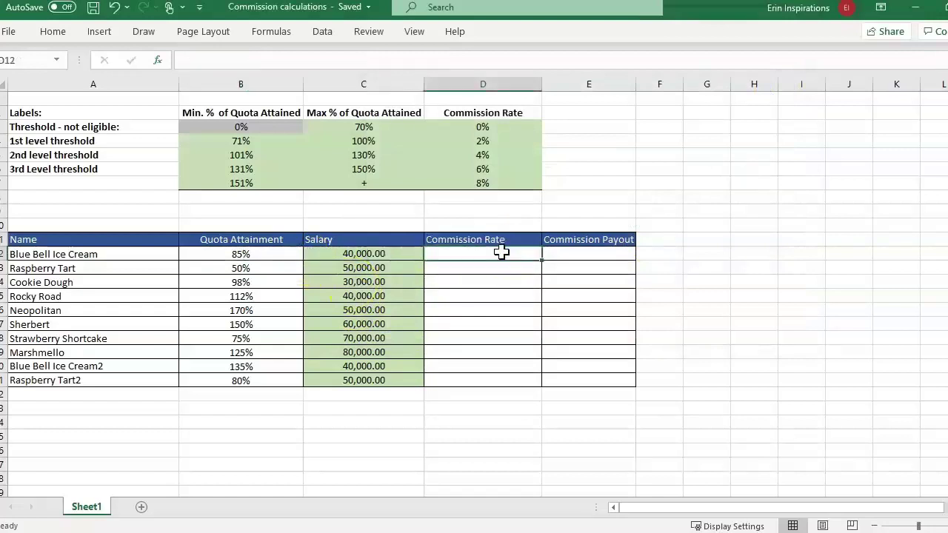
pyautogui.moveTo(494, 140); pyautogui.dragTo(495, 182)
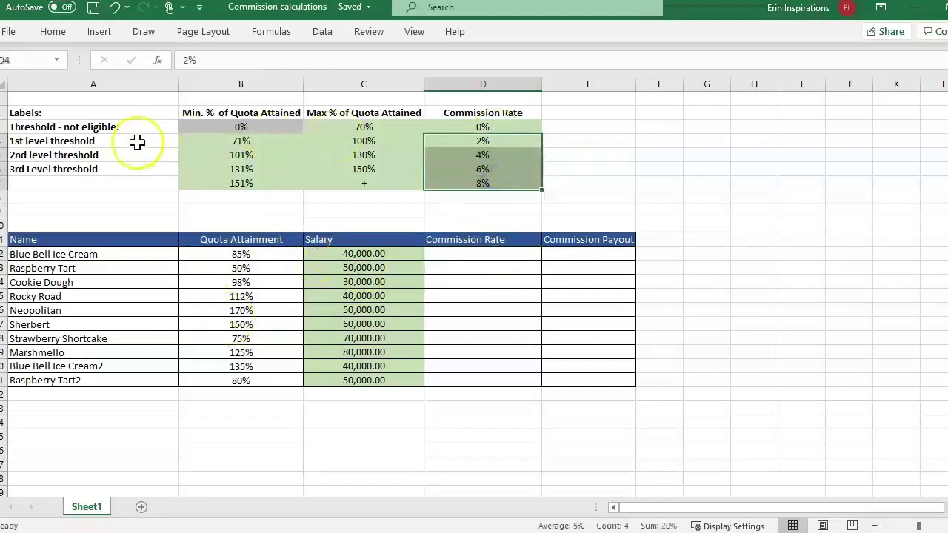
pyautogui.click(277, 143)
pyautogui.moveTo(277, 142); pyautogui.dragTo(345, 141)
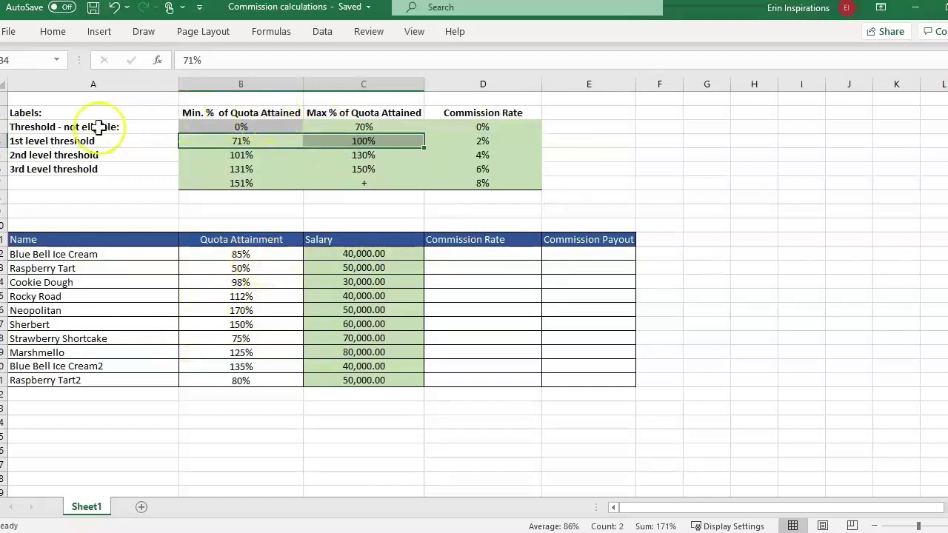
pyautogui.click(371, 128)
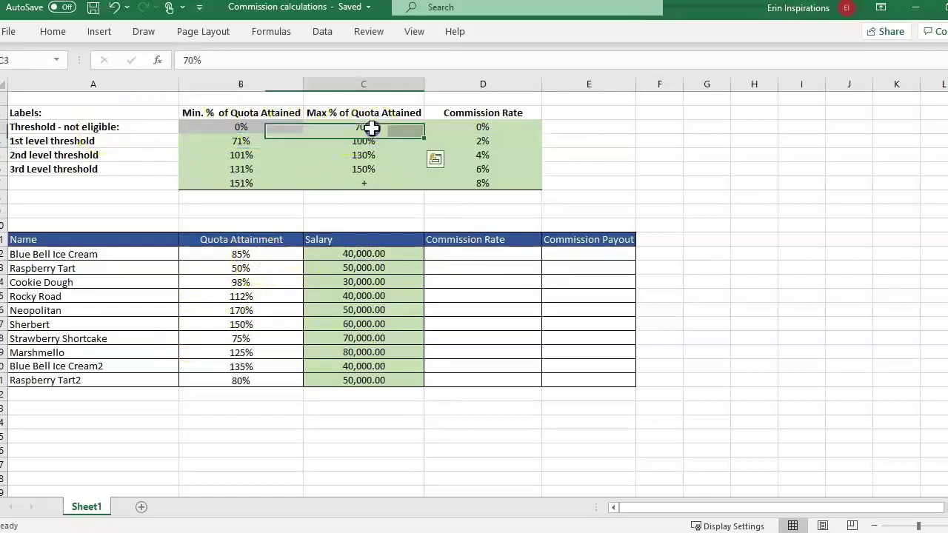
pyautogui.click(275, 141)
pyautogui.click(505, 142)
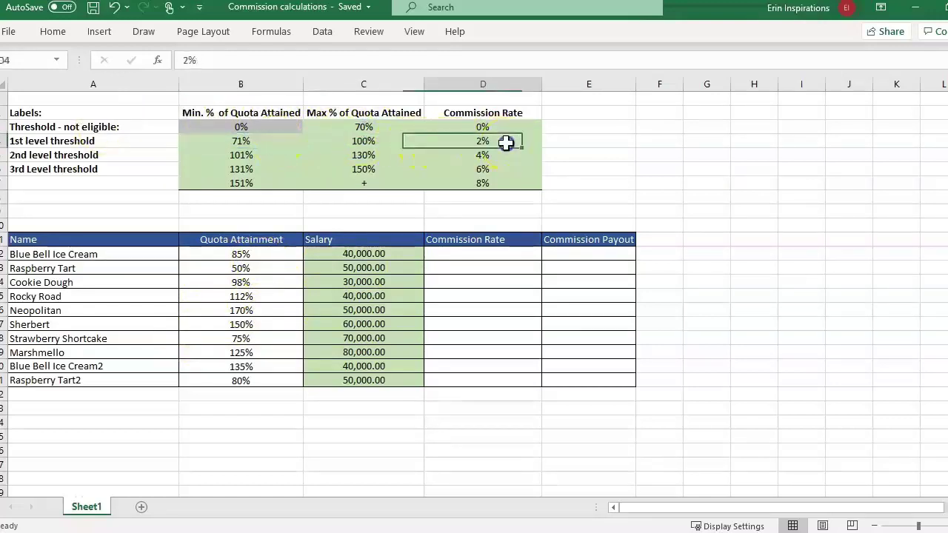
pyautogui.click(249, 127)
pyautogui.click(376, 127)
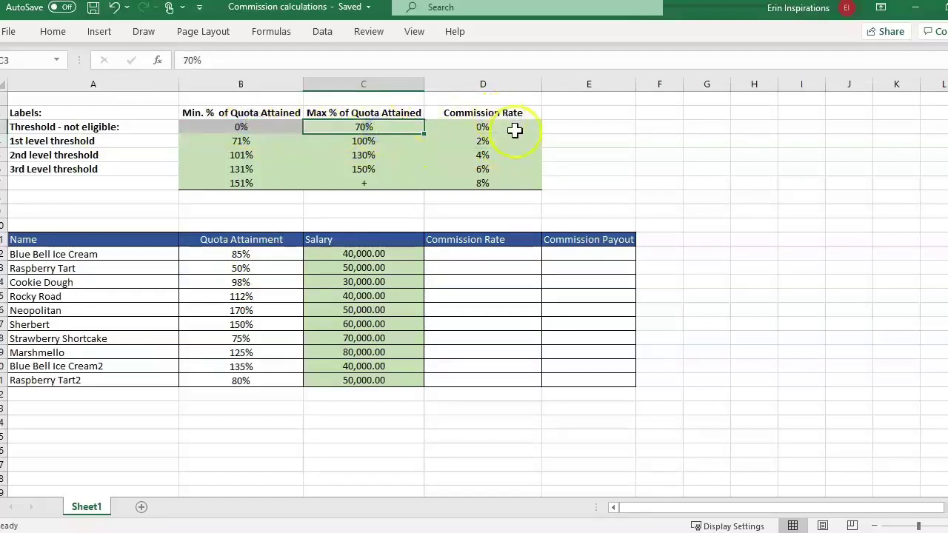
pyautogui.click(514, 128)
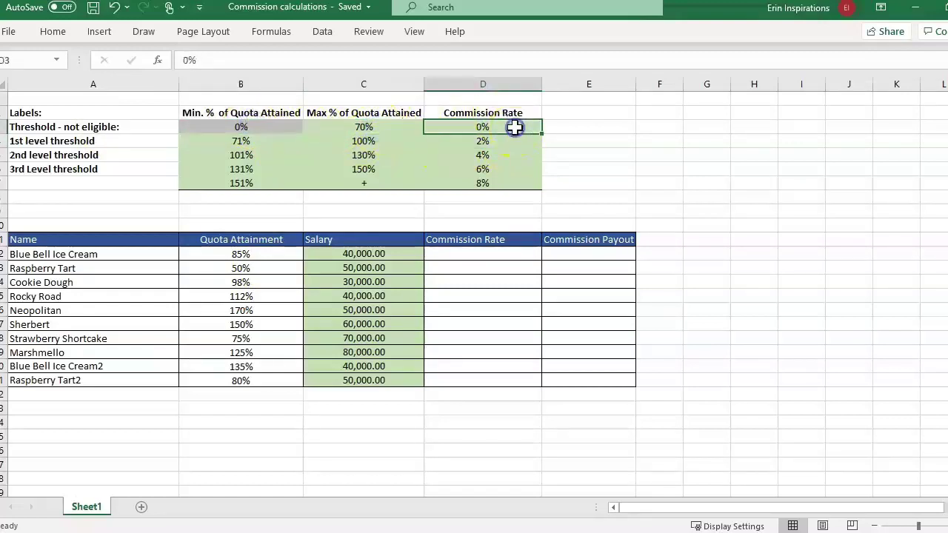
pyautogui.click(231, 143)
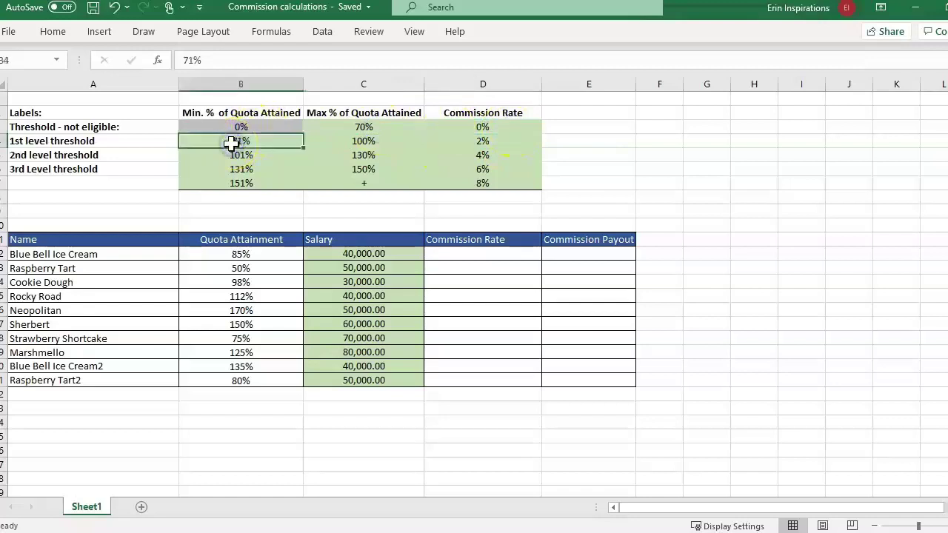
pyautogui.click(420, 140)
pyautogui.click(526, 142)
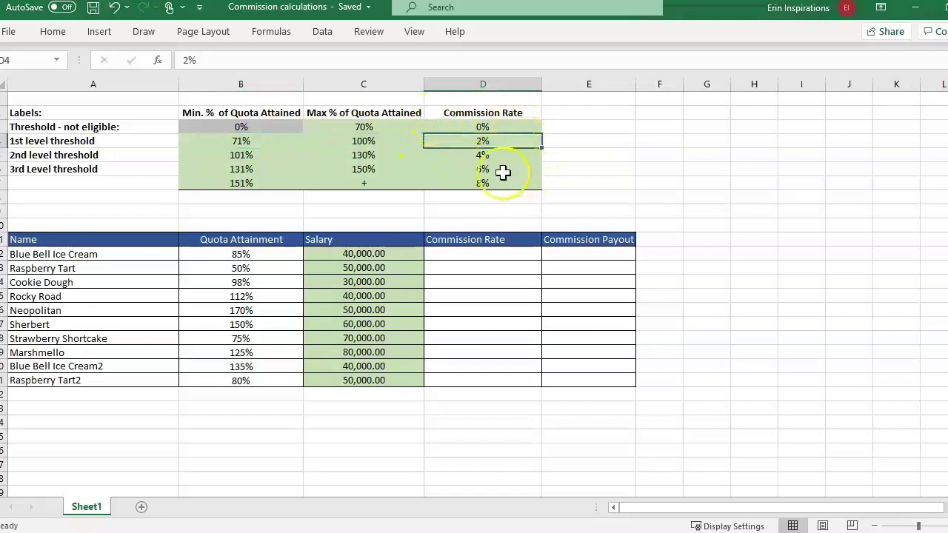
pyautogui.click(263, 255)
pyautogui.moveTo(266, 265); pyautogui.dragTo(256, 381)
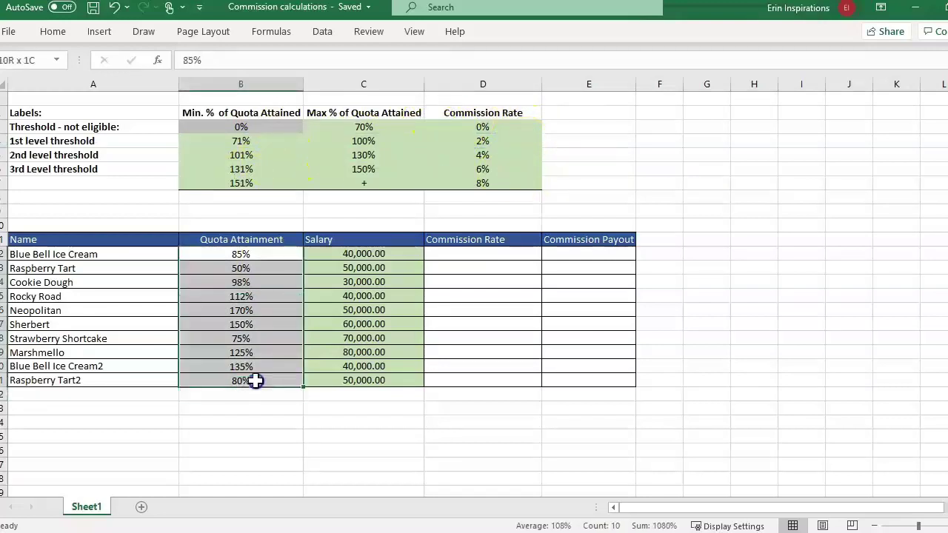
pyautogui.click(271, 258)
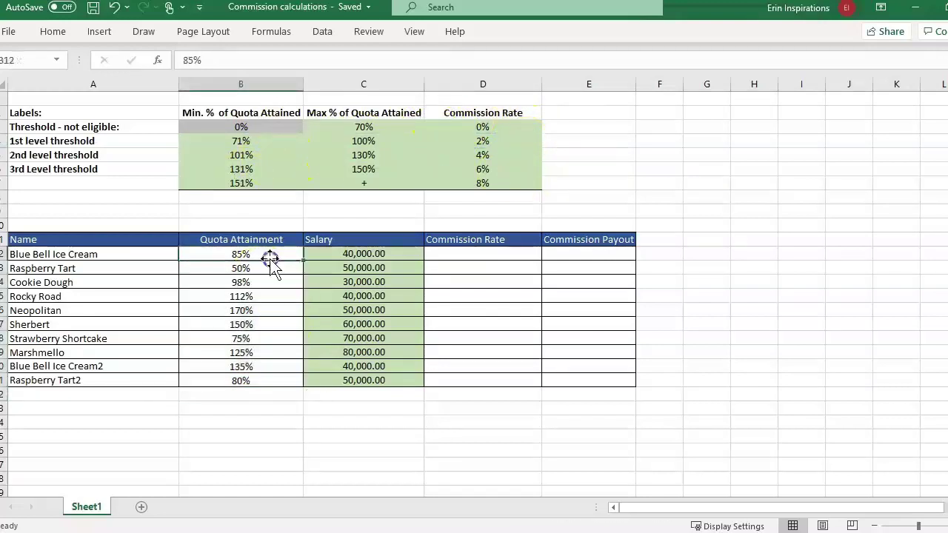
pyautogui.click(257, 380)
pyautogui.click(267, 249)
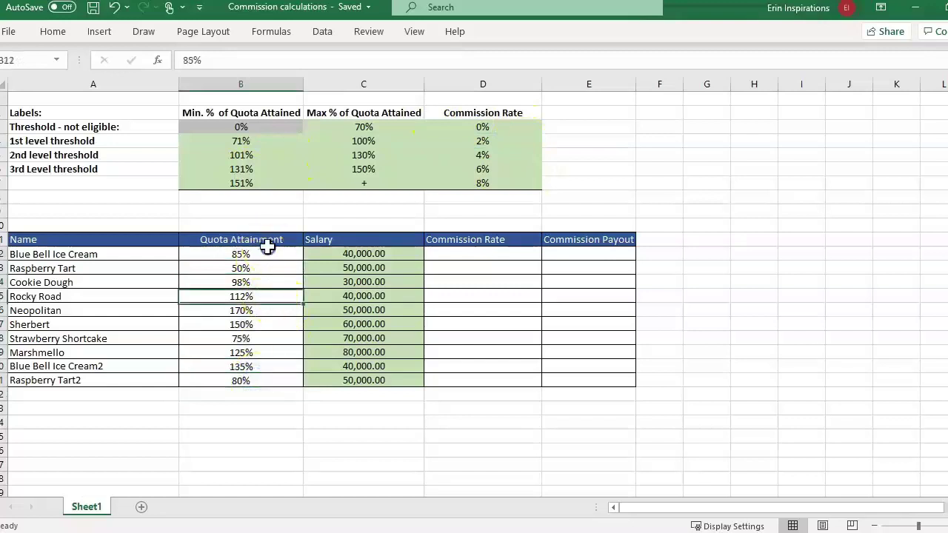
pyautogui.click(295, 254)
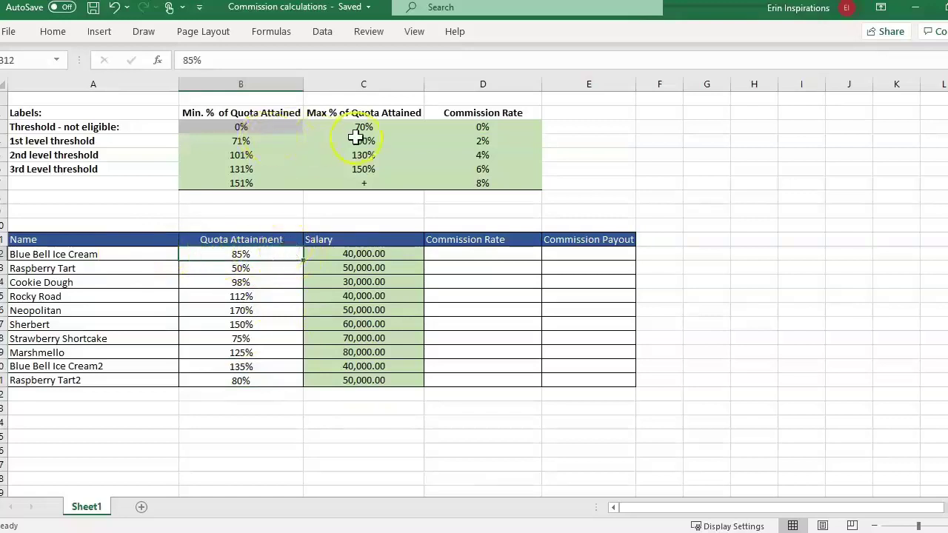
pyautogui.click(492, 142)
pyautogui.click(318, 142)
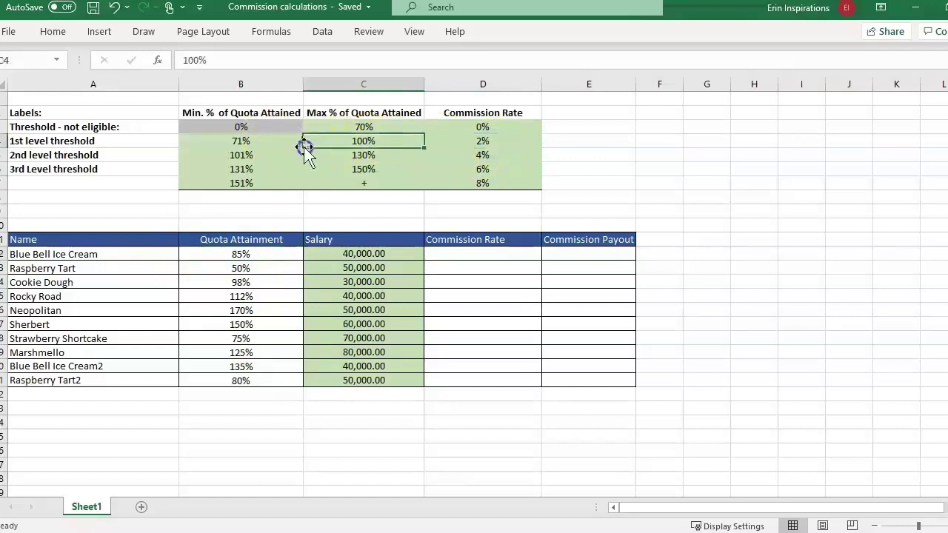
pyautogui.moveTo(293, 142); pyautogui.dragTo(322, 135)
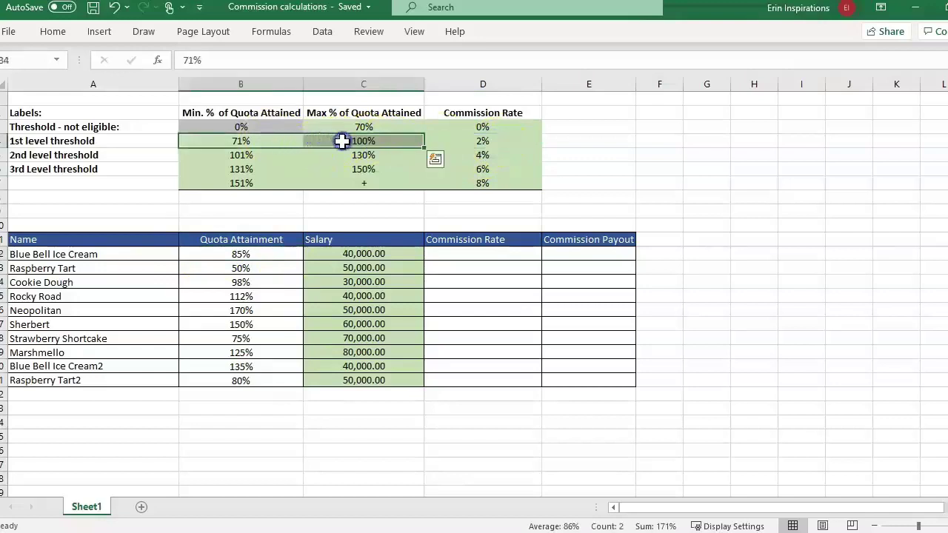
pyautogui.click(535, 254)
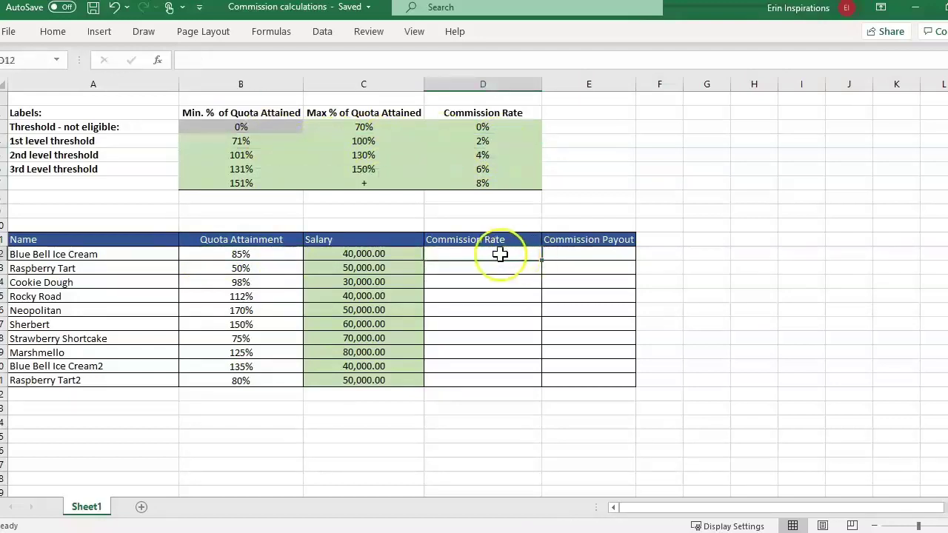
# Start an XLOOKUP in D12 with lookup value B12, lookup array B3:B7 and return array D3:D7
pyautogui.click(158, 60)
pyautogui.click(646, 335)
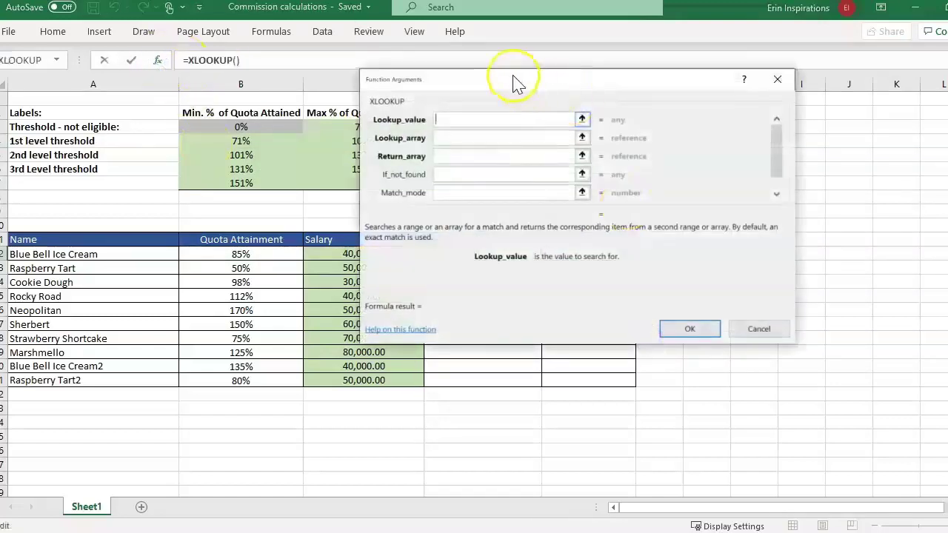
pyautogui.moveTo(508, 81); pyautogui.dragTo(698, 211)
pyautogui.click(257, 255)
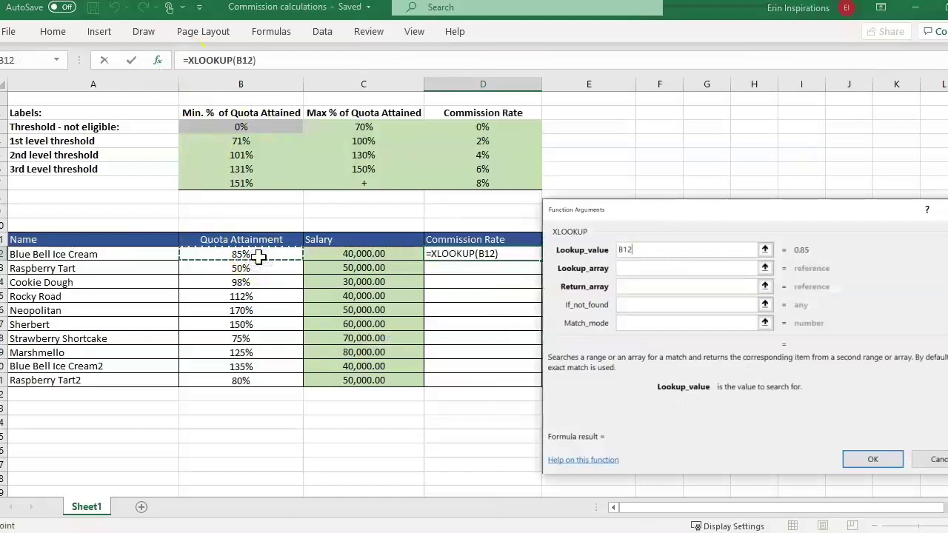
pyautogui.click(656, 267)
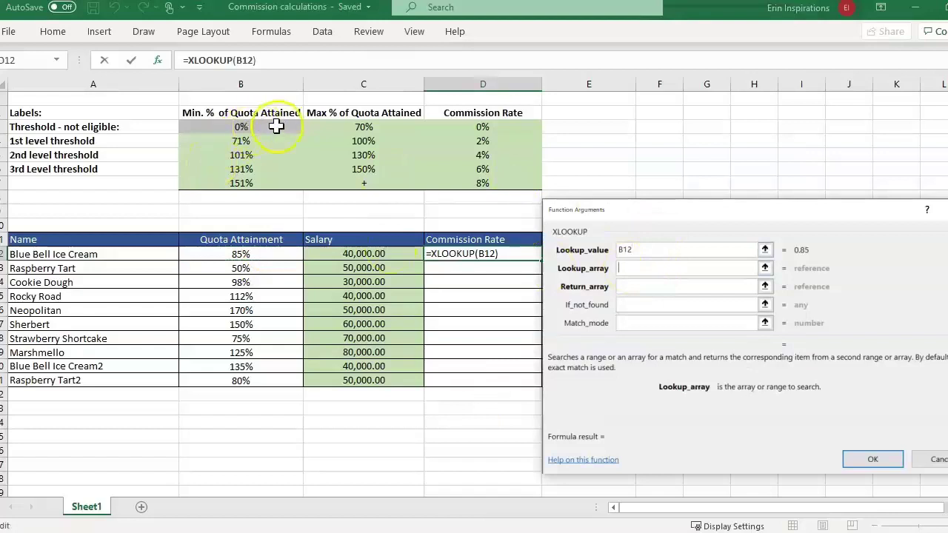
pyautogui.moveTo(275, 127); pyautogui.dragTo(275, 182)
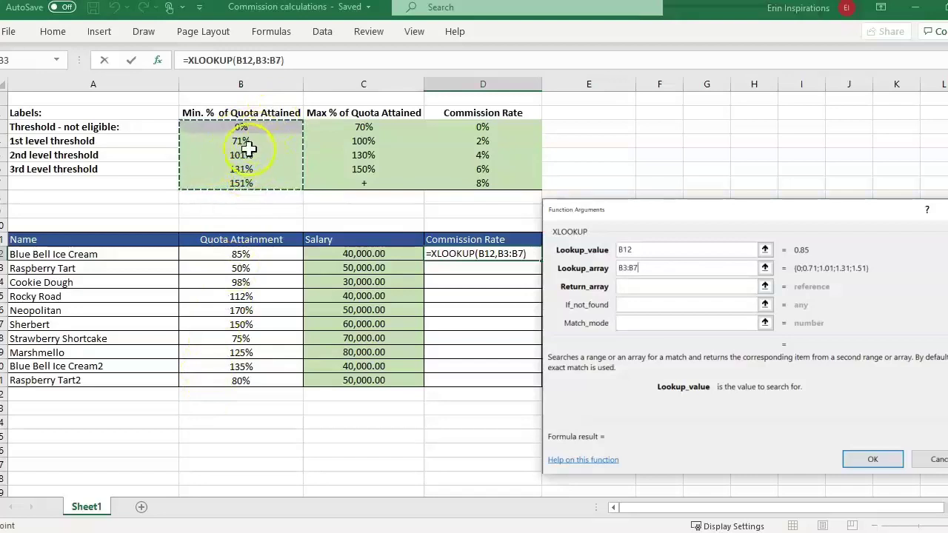
pyautogui.click(637, 287)
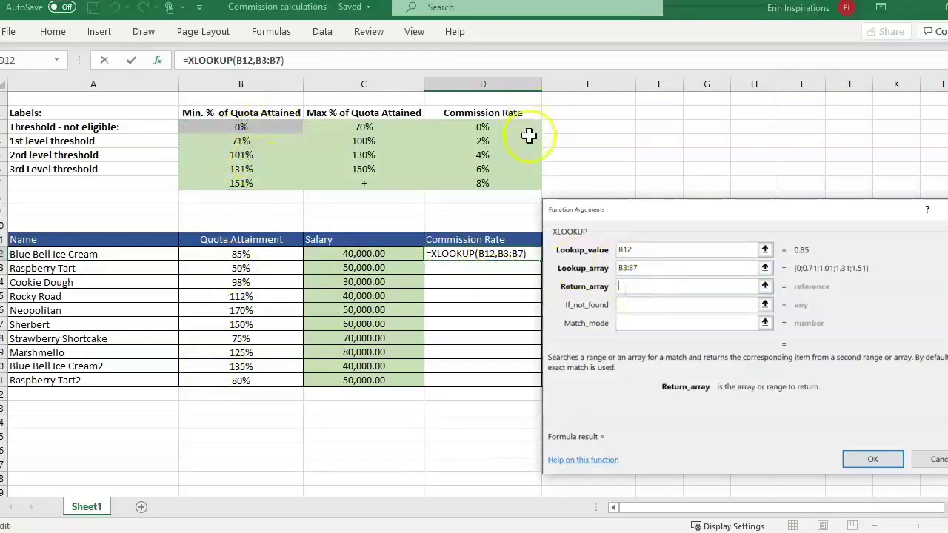
pyautogui.moveTo(529, 130); pyautogui.dragTo(524, 180)
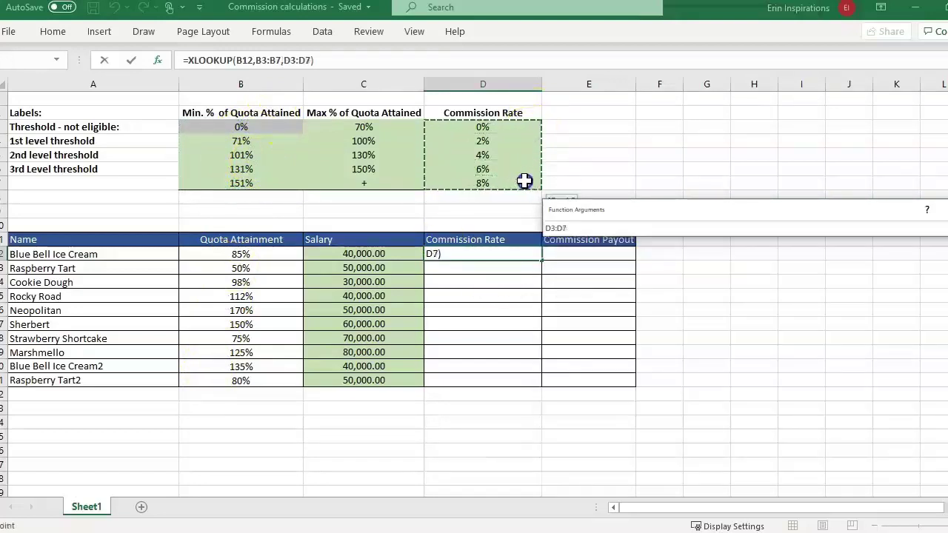
# Lock the arrays as $B$3:$B$7 and $D$3:$D$7 and confirm the formula
pyautogui.click(628, 268)
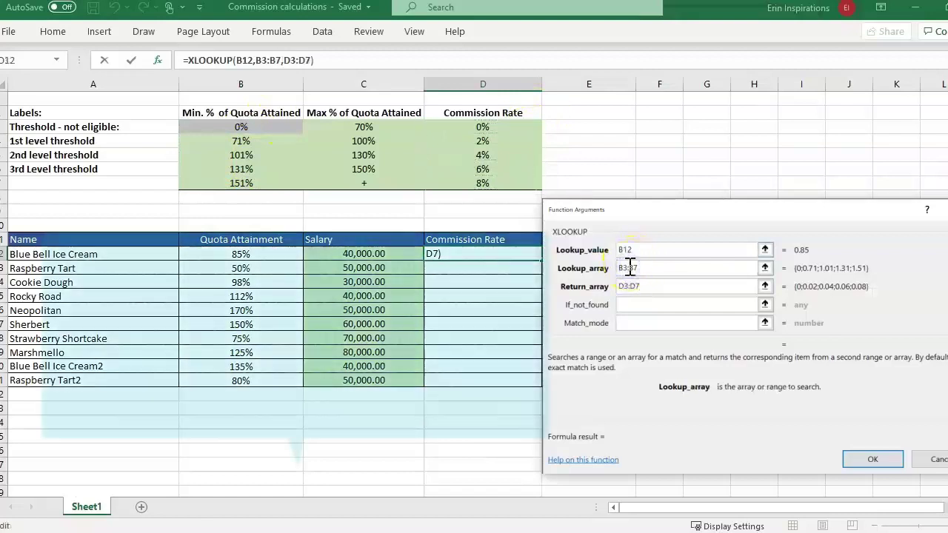
pyautogui.press('F4')
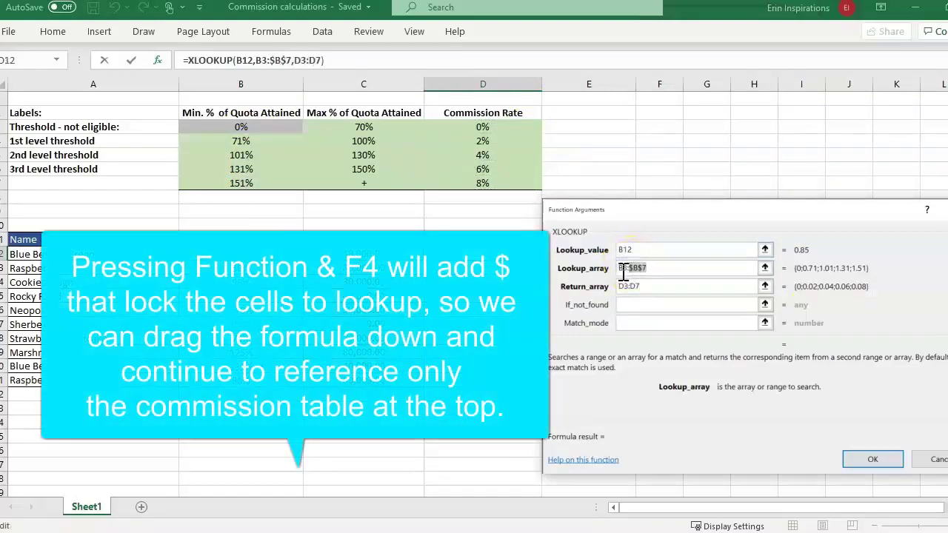
pyautogui.press('F4')
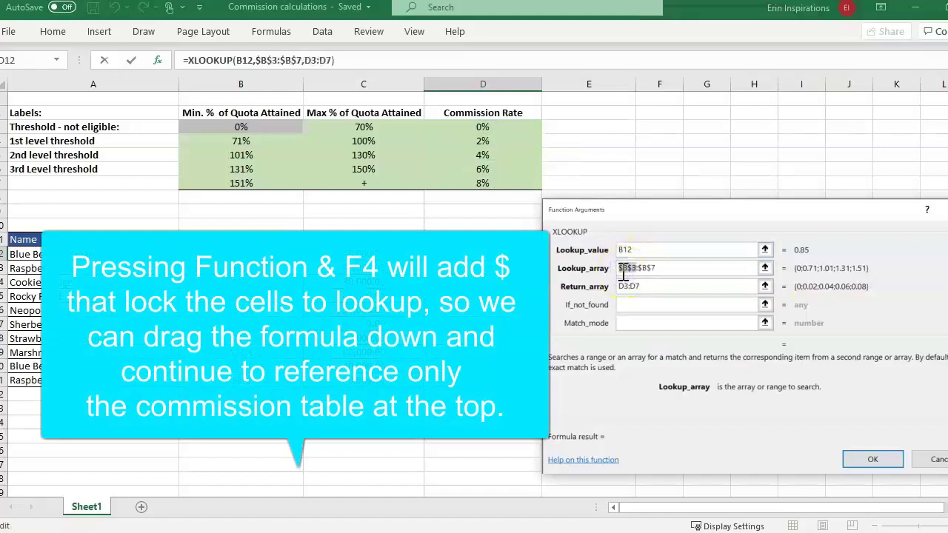
pyautogui.click(626, 288)
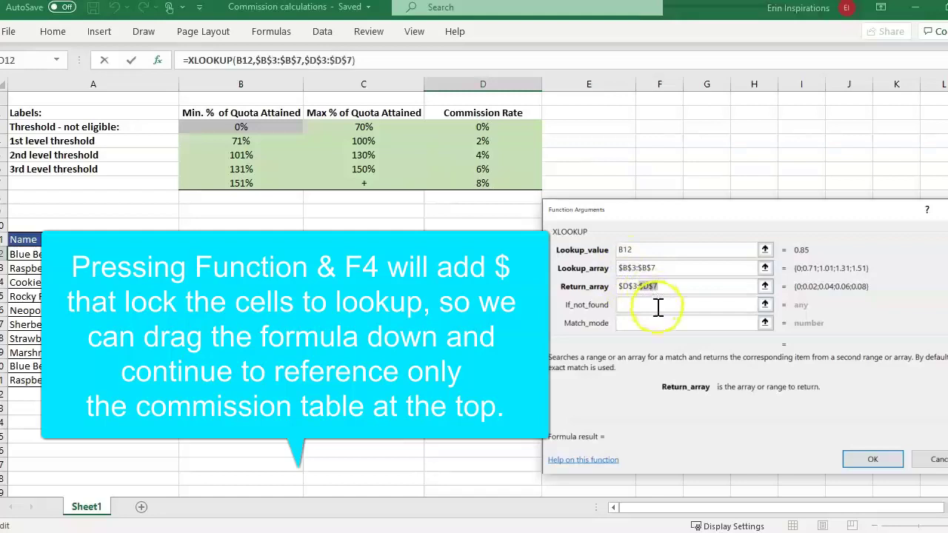
pyautogui.click(658, 306)
pyautogui.press('Tab')
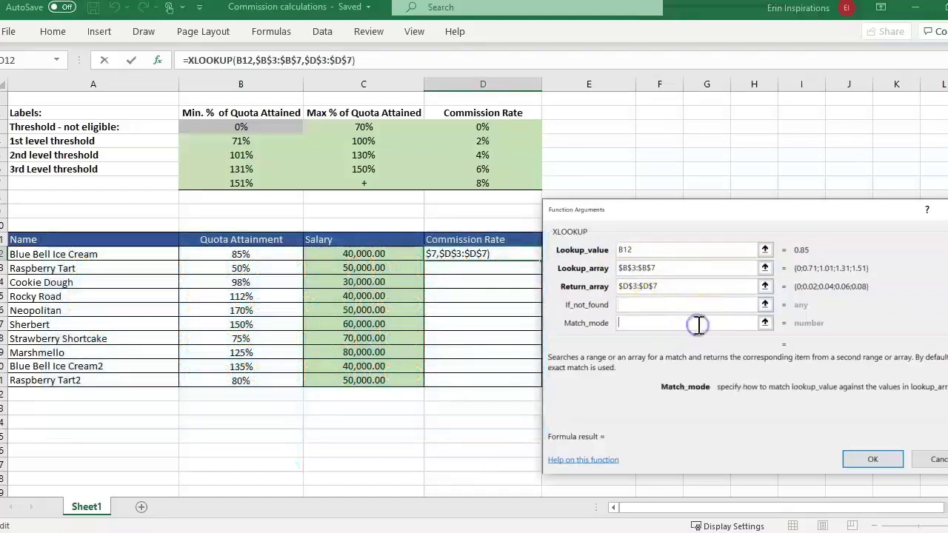
pyautogui.click(701, 322)
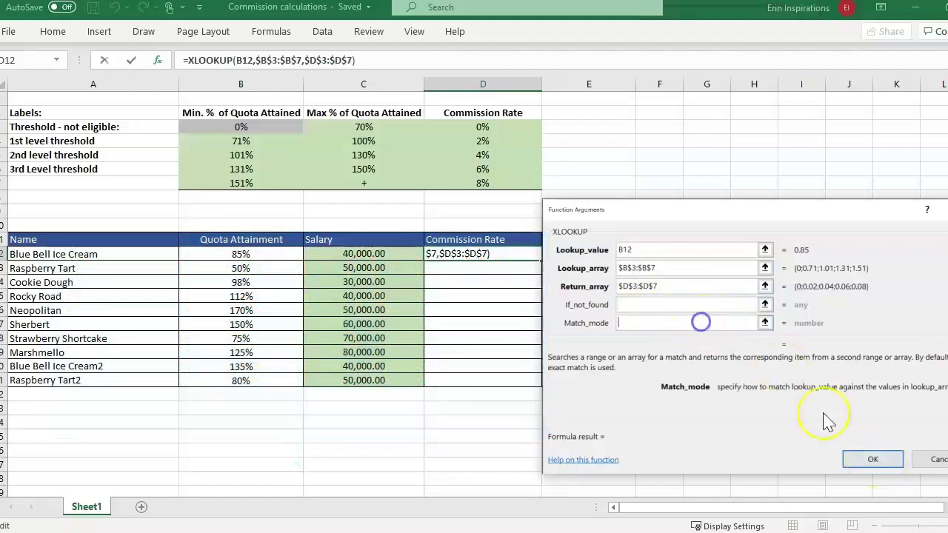
pyautogui.click(873, 459)
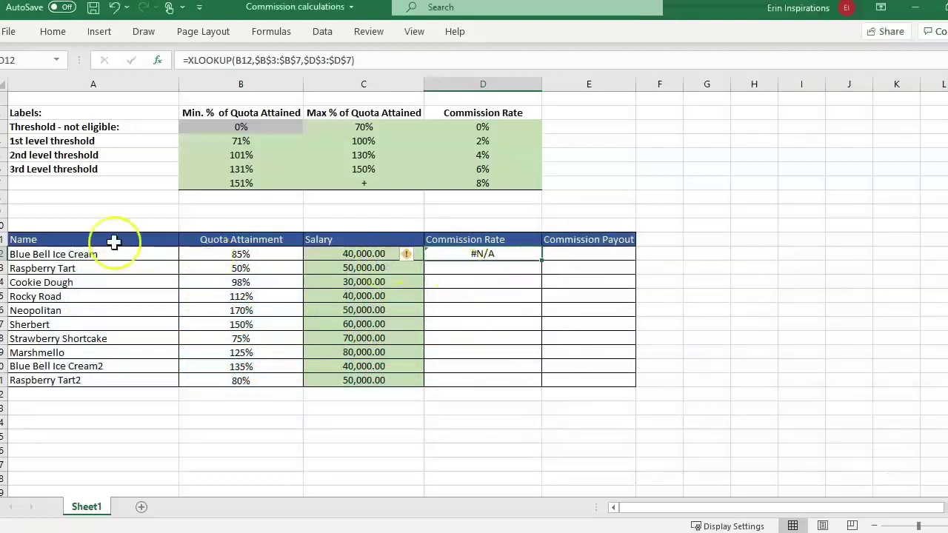
# Append match mode -1 to D12's XLOOKUP so the 85% attainment returns 2%
pyautogui.doubleClick(495, 254)
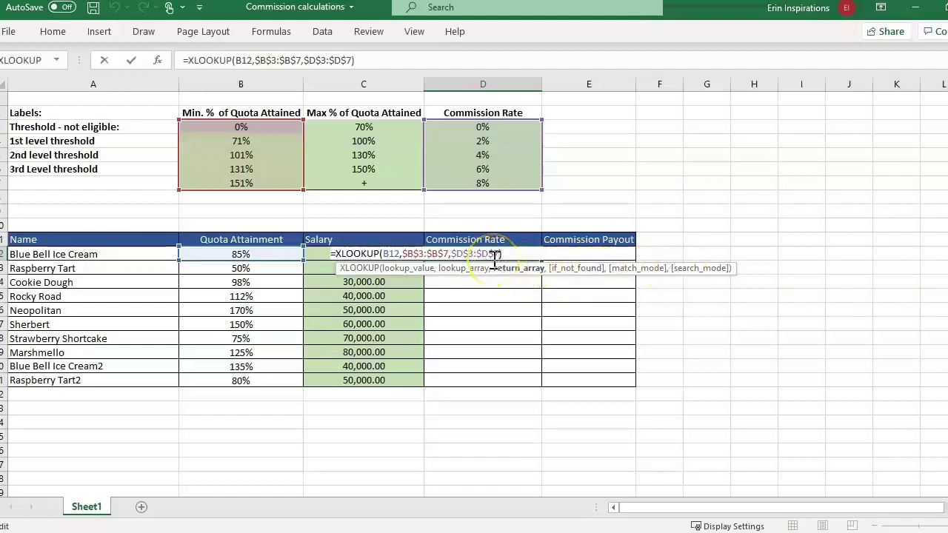
pyautogui.write(',,')
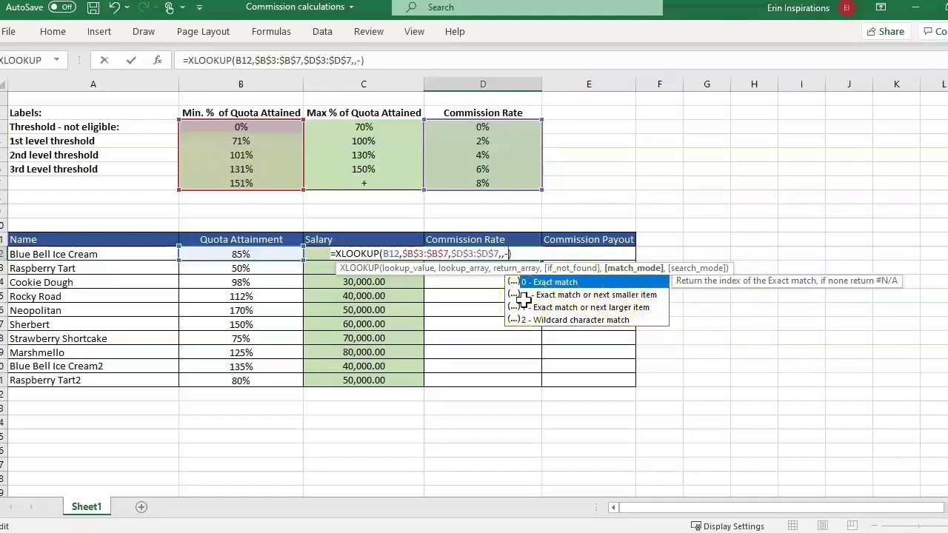
pyautogui.write('1')
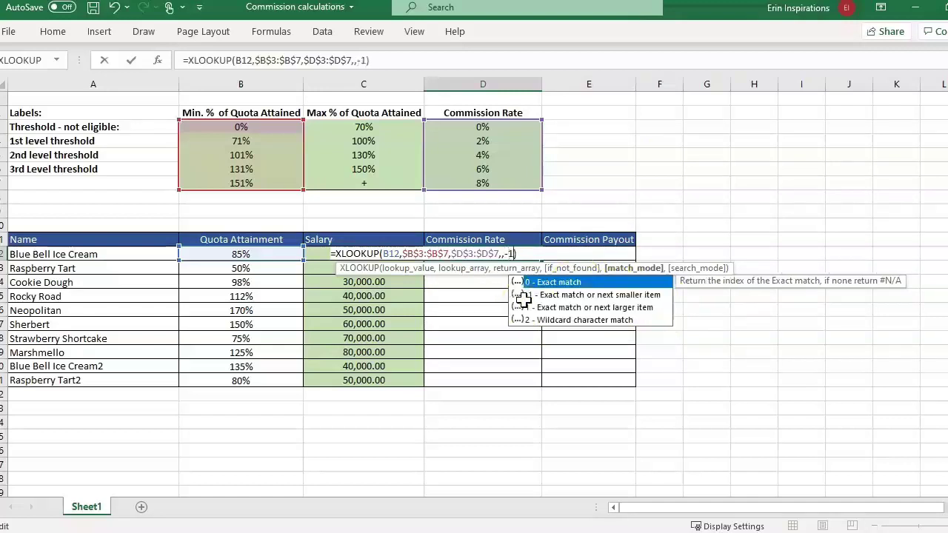
pyautogui.press('Return')
# Check D12's 2% rate against the 71%–100% tier and copy the rate formula down to D21
pyautogui.click(528, 254)
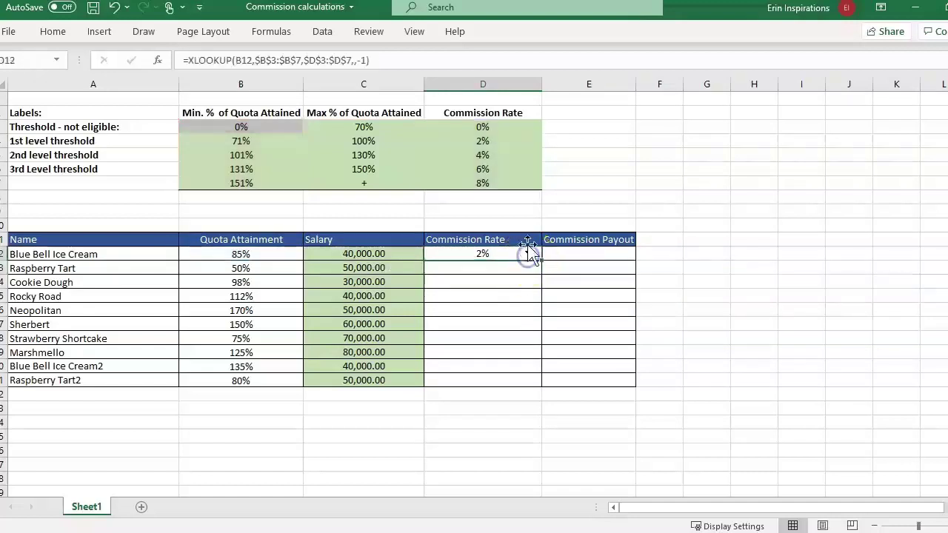
pyautogui.click(515, 144)
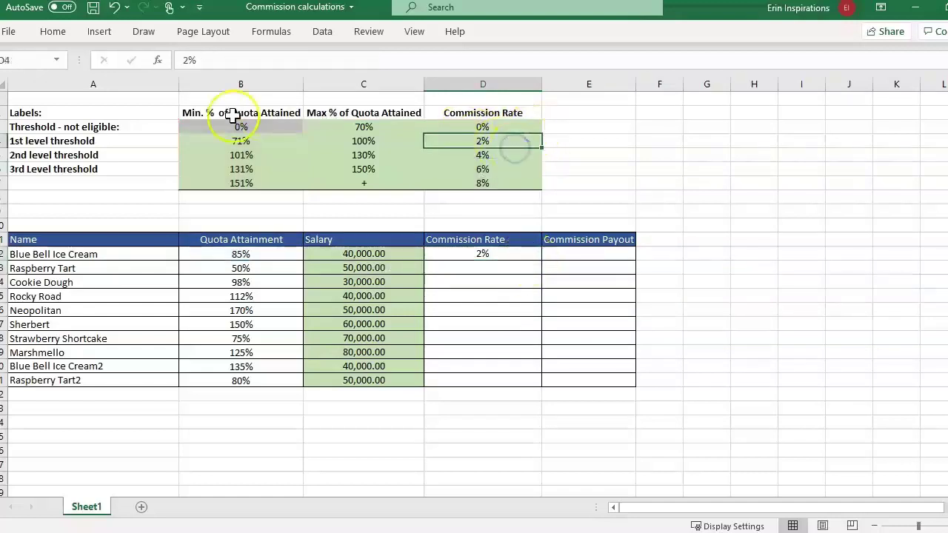
pyautogui.moveTo(242, 139); pyautogui.dragTo(364, 142)
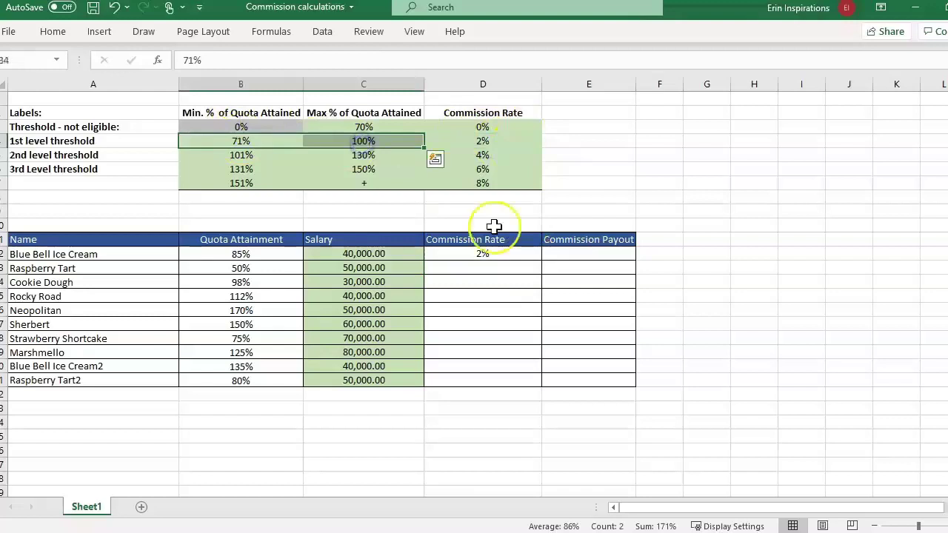
pyautogui.click(531, 269)
pyautogui.click(537, 257)
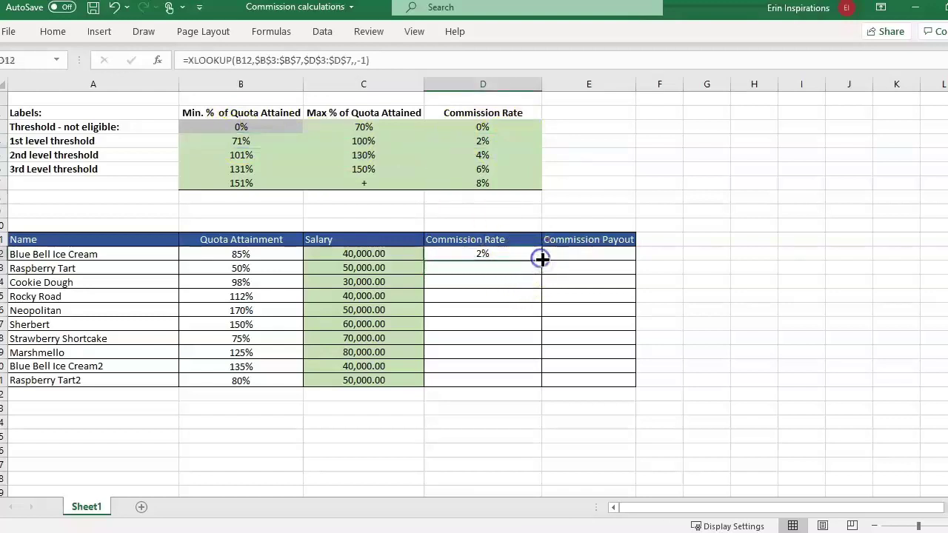
pyautogui.moveTo(542, 260); pyautogui.dragTo(546, 381)
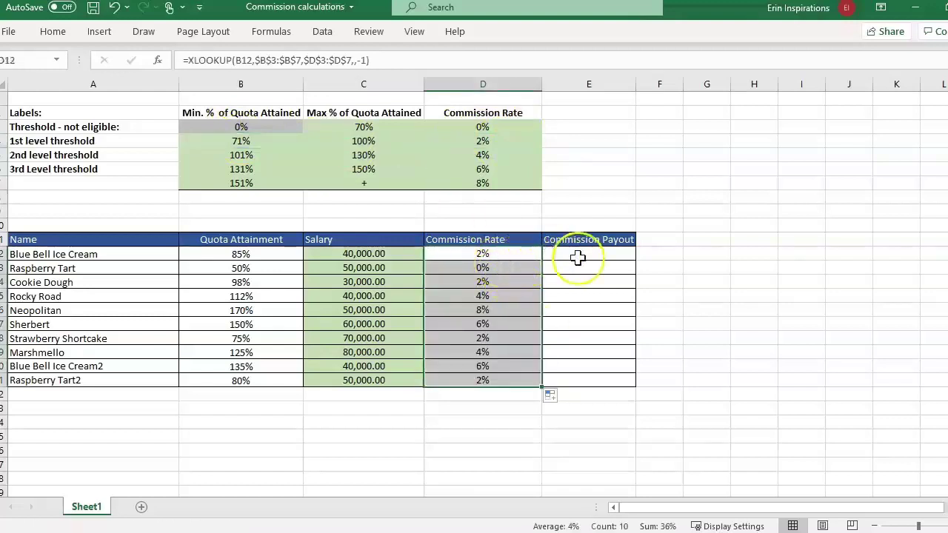
# Enter the payout formula =D12*C12 in E12 and fill it down through E21
pyautogui.click(606, 257)
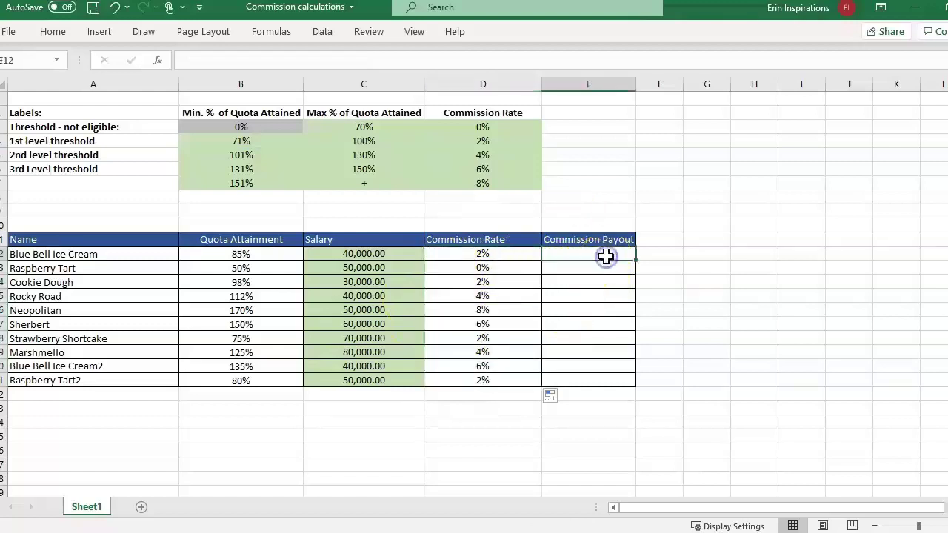
pyautogui.write('=')
pyautogui.press('Left')
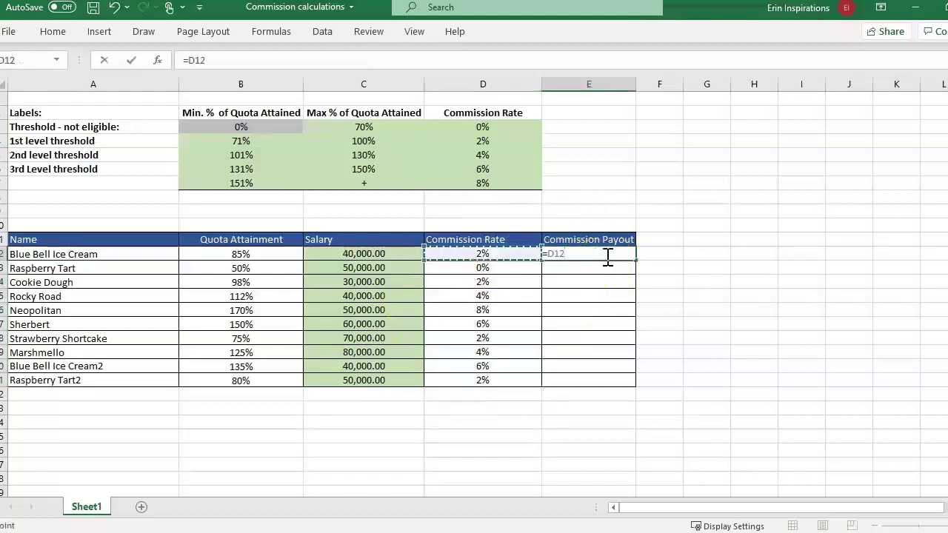
pyautogui.write('*')
pyautogui.press('Left')
pyautogui.press('Left')
pyautogui.press('Left')
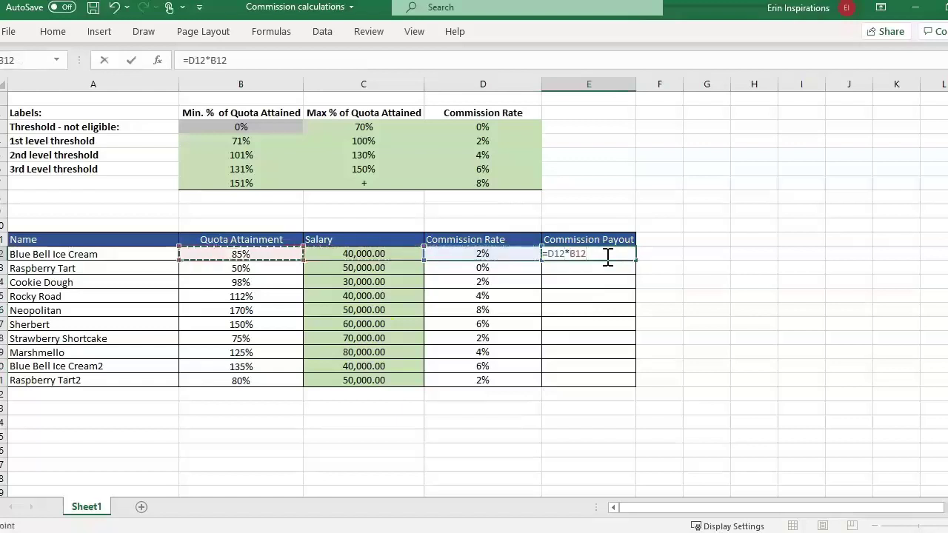
pyautogui.press('Right')
pyautogui.hotkey('ctrl', 'Return')
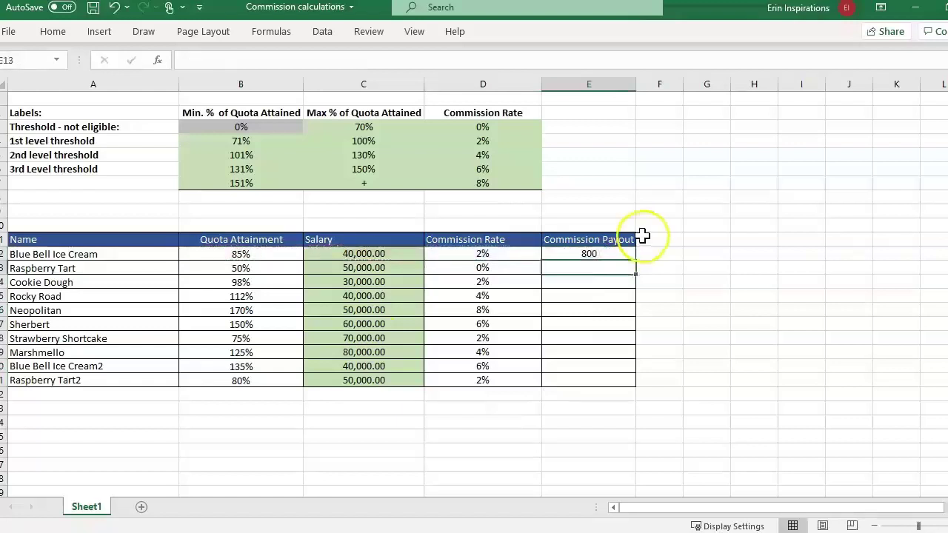
pyautogui.moveTo(636, 260); pyautogui.dragTo(627, 384)
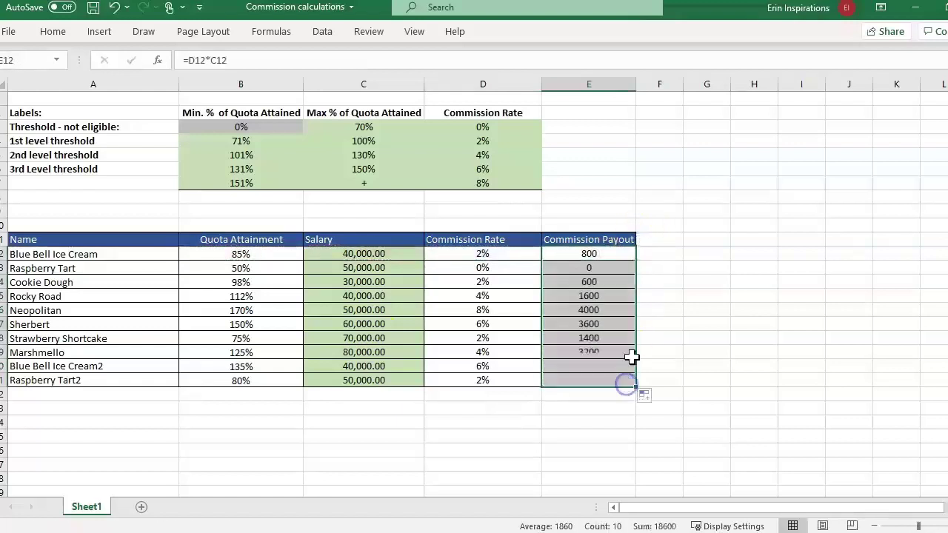
pyautogui.click(556, 267)
# Review the 71% and 101% tier bounds and the 4% second-level commission rate
pyautogui.click(256, 146)
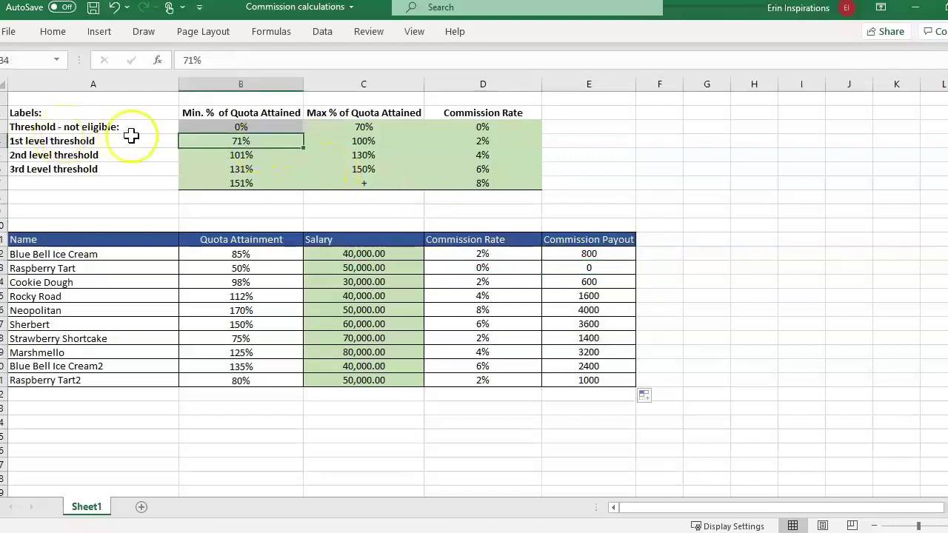
pyautogui.moveTo(223, 141); pyautogui.dragTo(376, 144)
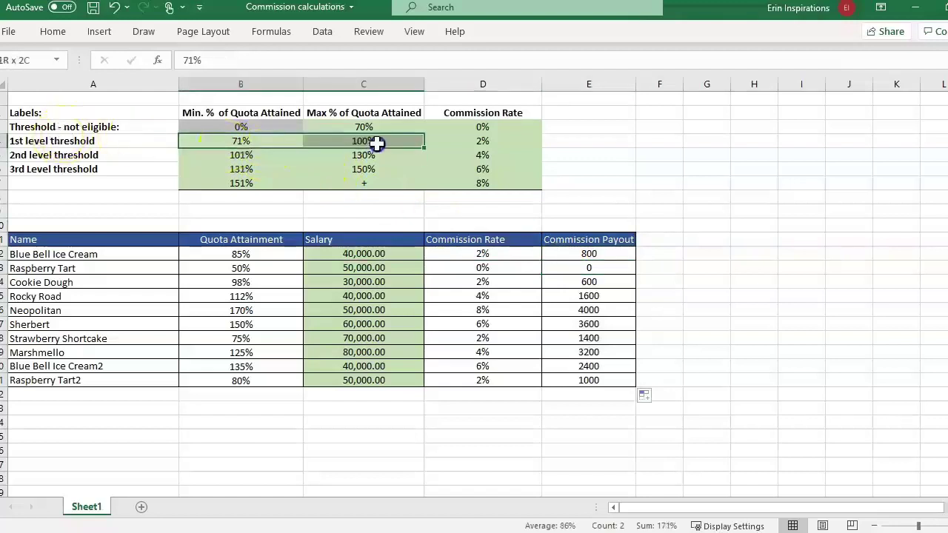
pyautogui.click(277, 154)
pyautogui.moveTo(277, 155); pyautogui.dragTo(345, 155)
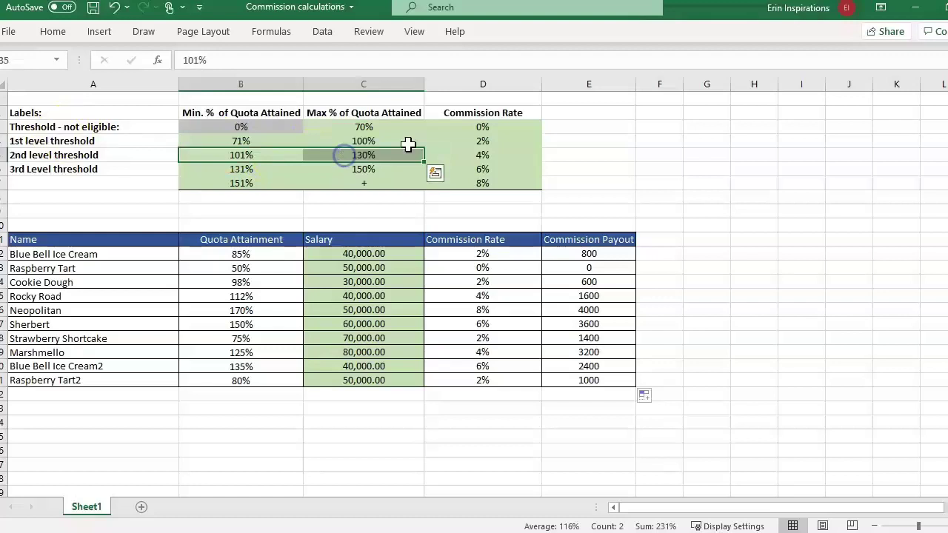
pyautogui.click(493, 157)
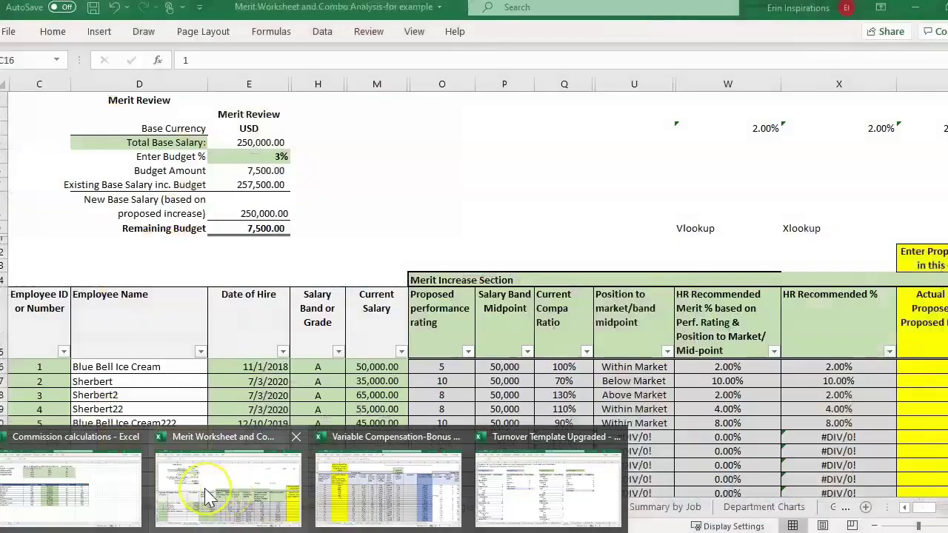
# Switch to the Variable Compensation-Bonus workbook and inspect the VLOOKUP in M12 and XLOOKUP in N12
pyautogui.click(84, 479)
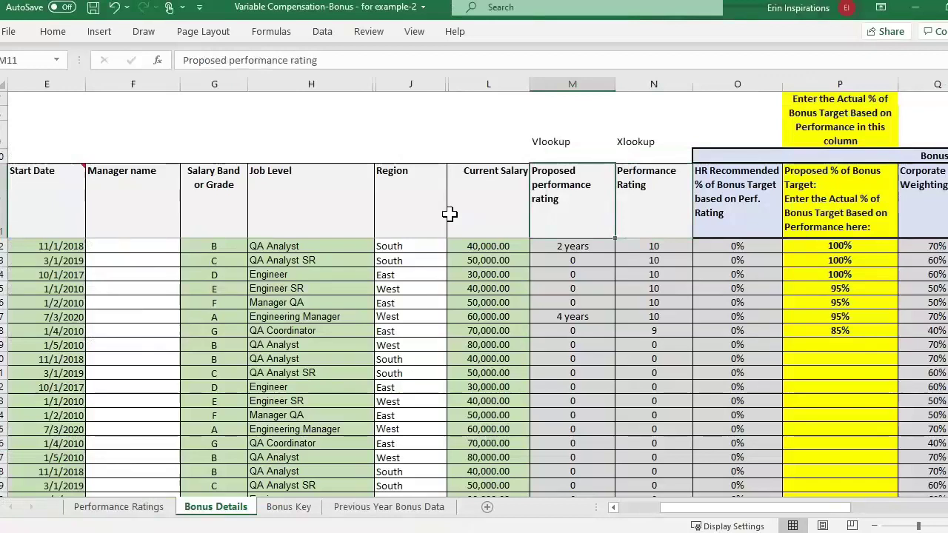
pyautogui.click(556, 247)
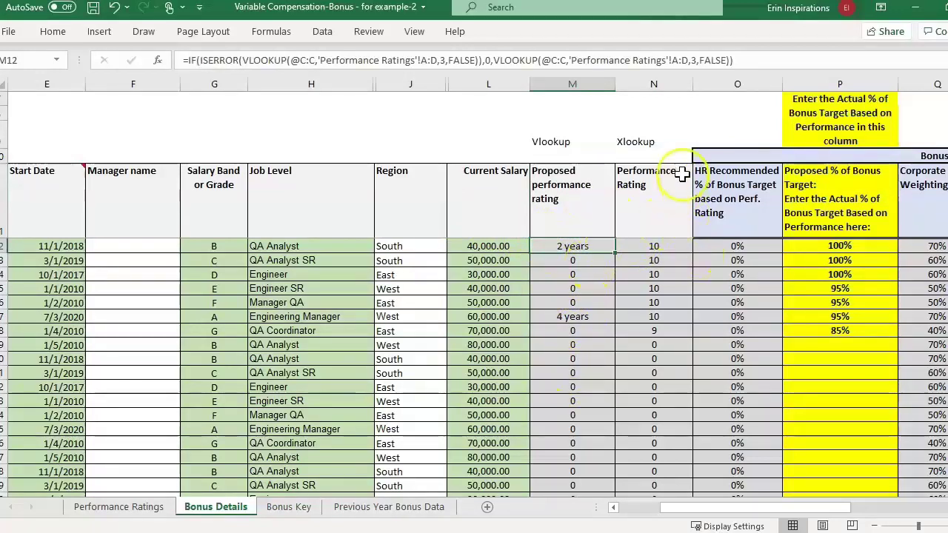
pyautogui.press('Right')
pyautogui.press('Right')
pyautogui.press('Right')
pyautogui.press('Left')
pyautogui.press('Left')
pyautogui.press('Down')
pyautogui.press('Down')
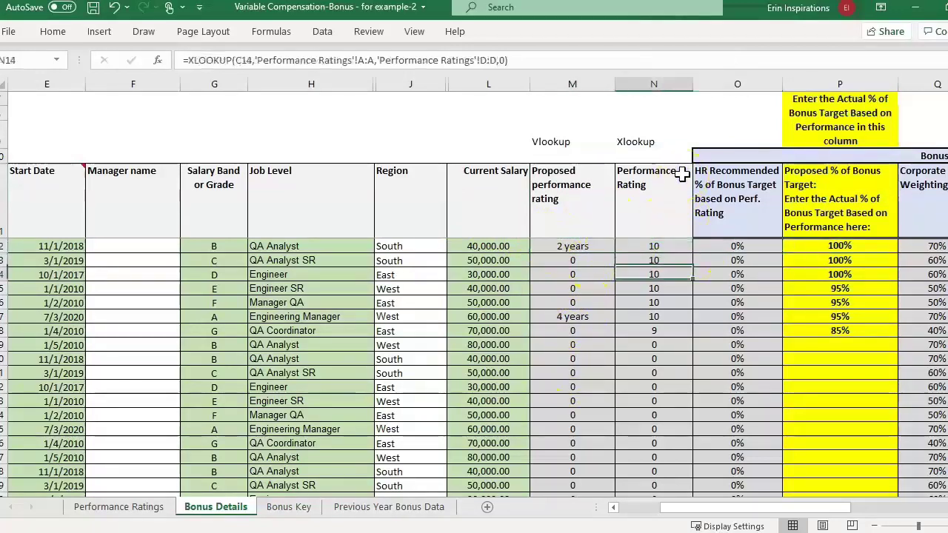
pyautogui.press('Down')
pyautogui.click(681, 174)
pyautogui.press('Down')
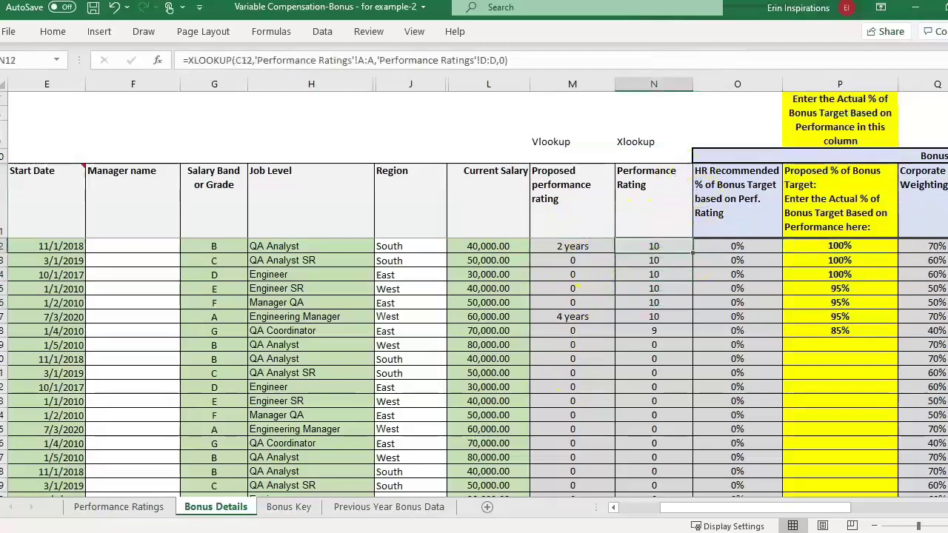
pyautogui.click(149, 513)
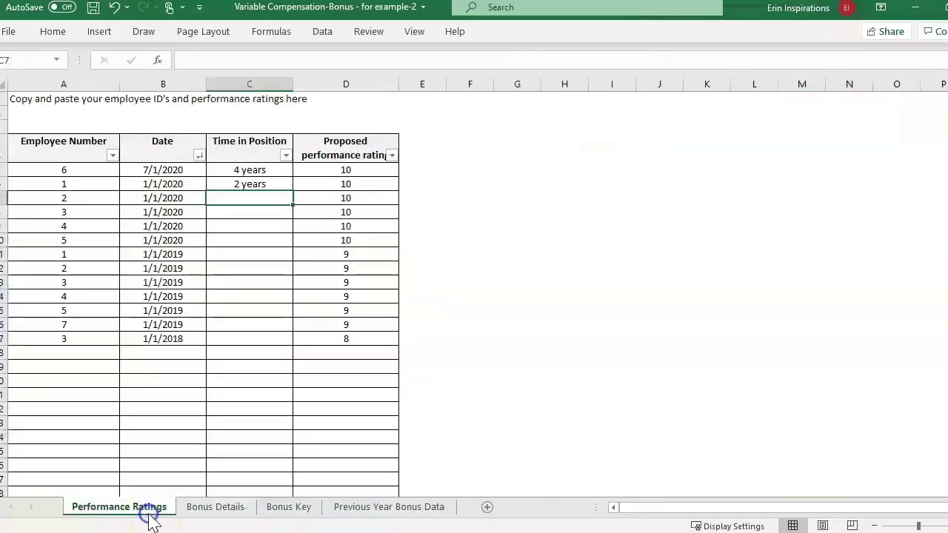
pyautogui.click(47, 186)
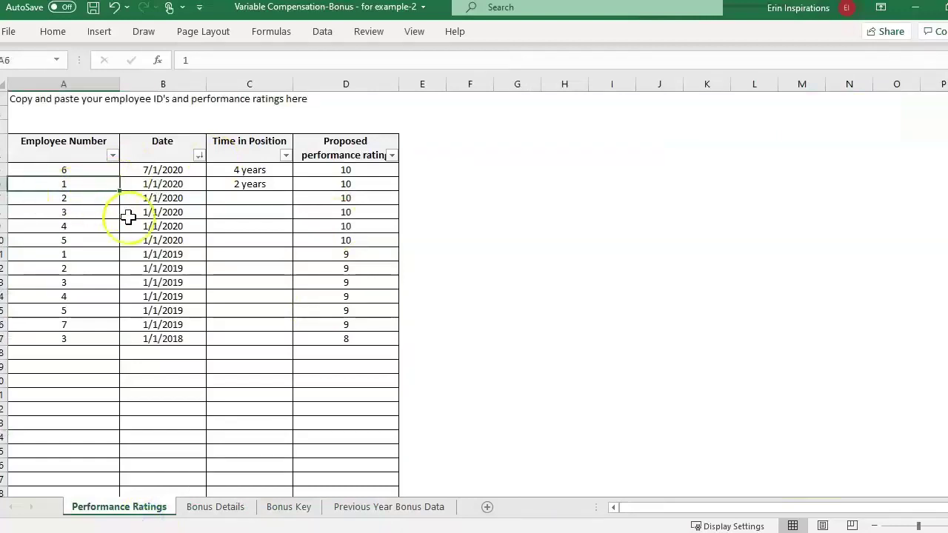
pyautogui.moveTo(165, 254); pyautogui.dragTo(162, 173)
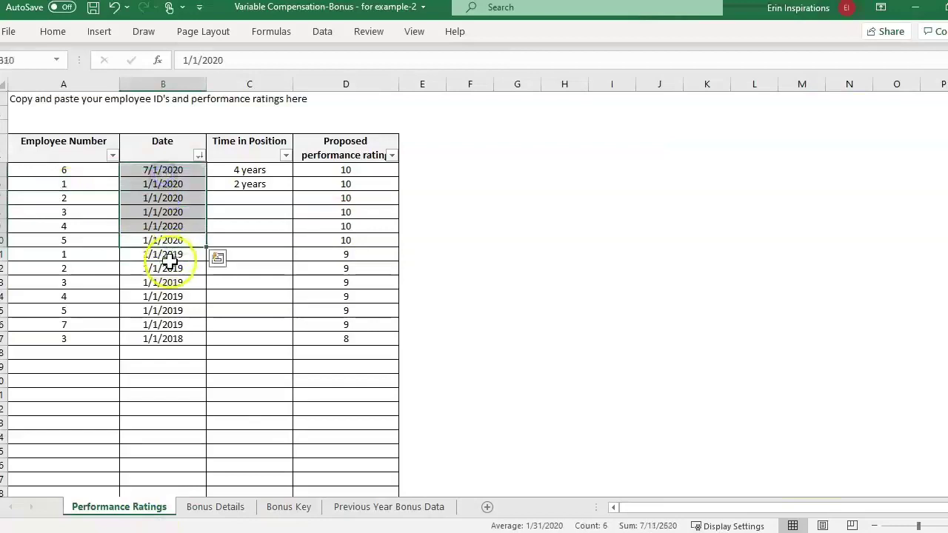
pyautogui.moveTo(180, 258); pyautogui.dragTo(185, 342)
pyautogui.click(11, 183)
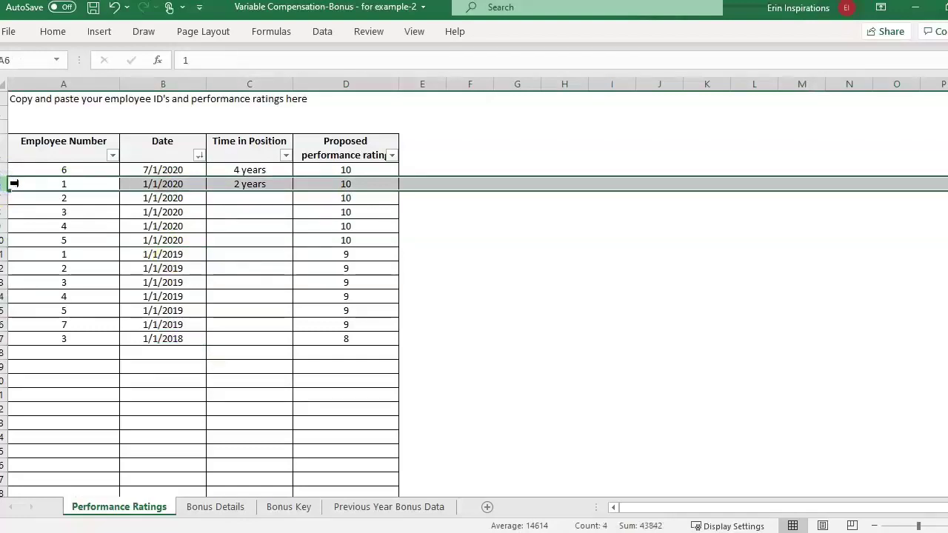
pyautogui.click(361, 185)
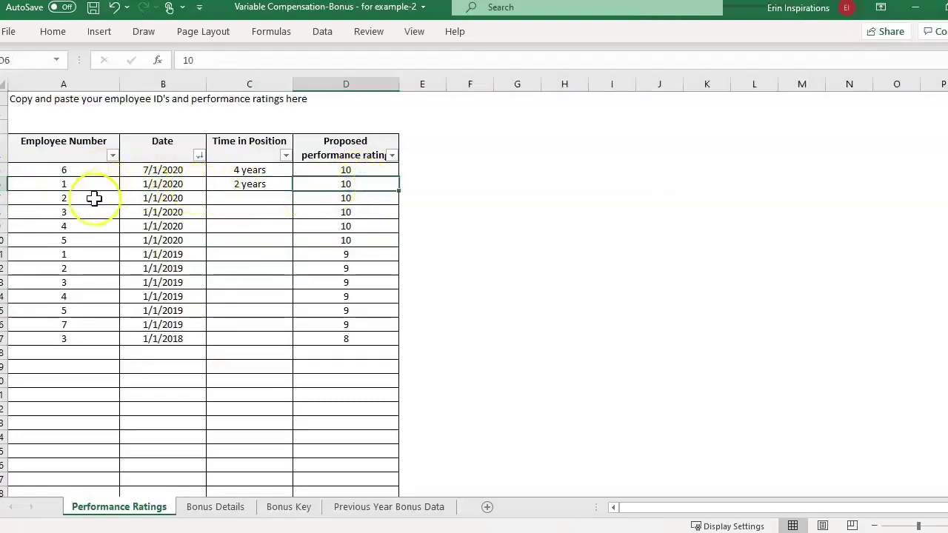
pyautogui.click(6, 254)
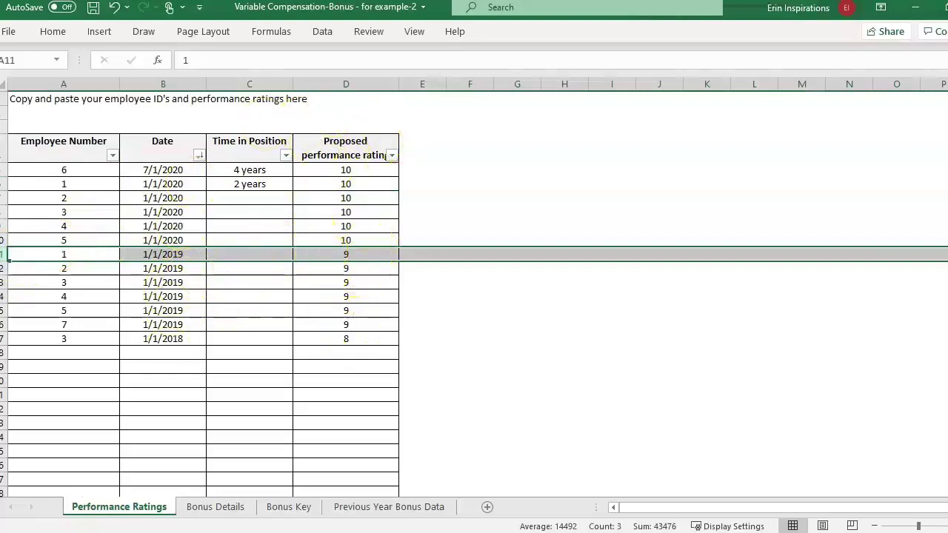
pyautogui.click(68, 255)
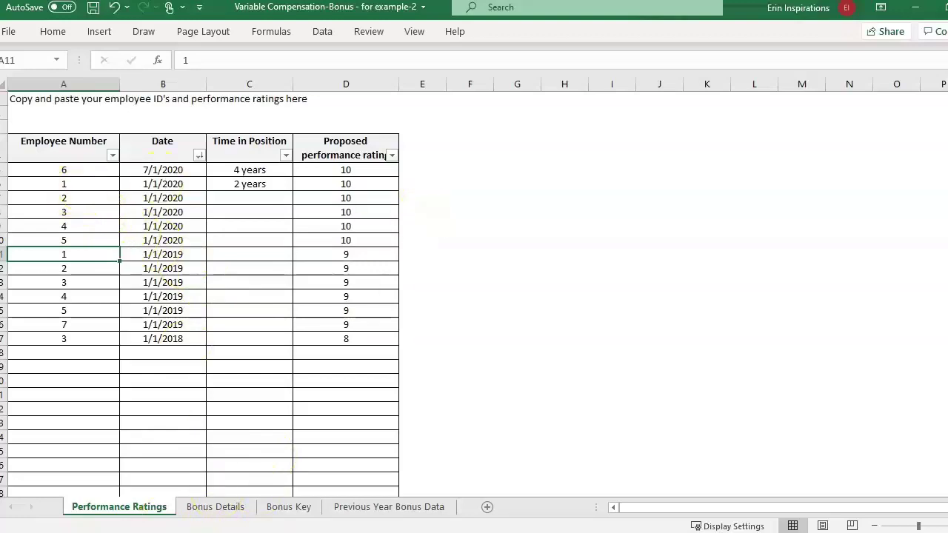
pyautogui.click(215, 507)
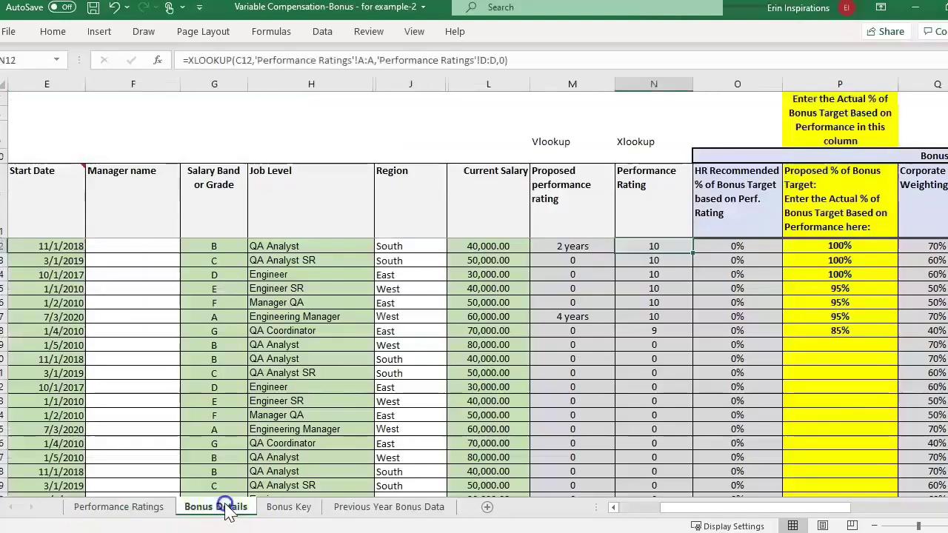
# Edit N12's XLOOKUP to end with ,0,,-1) so it searches last-to-first and returns 9
pyautogui.click(158, 65)
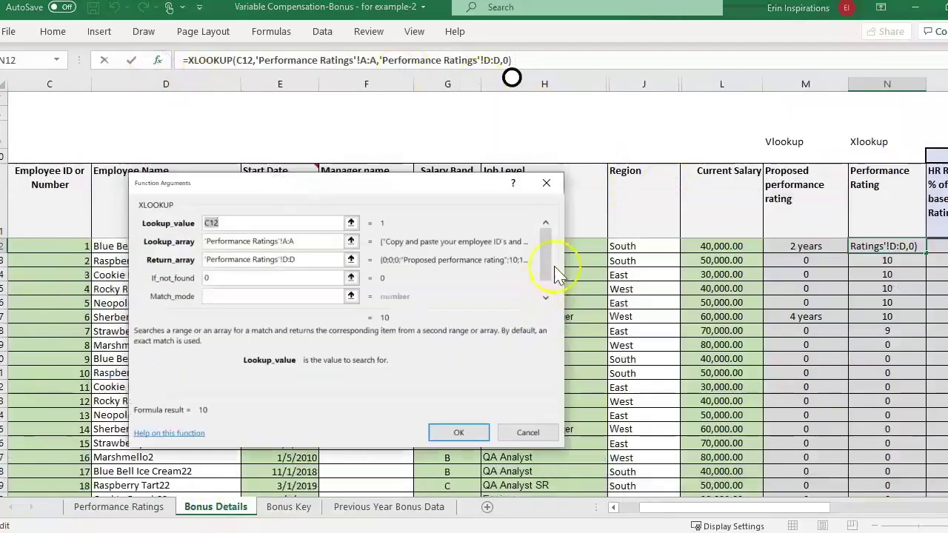
pyautogui.press('Tab')
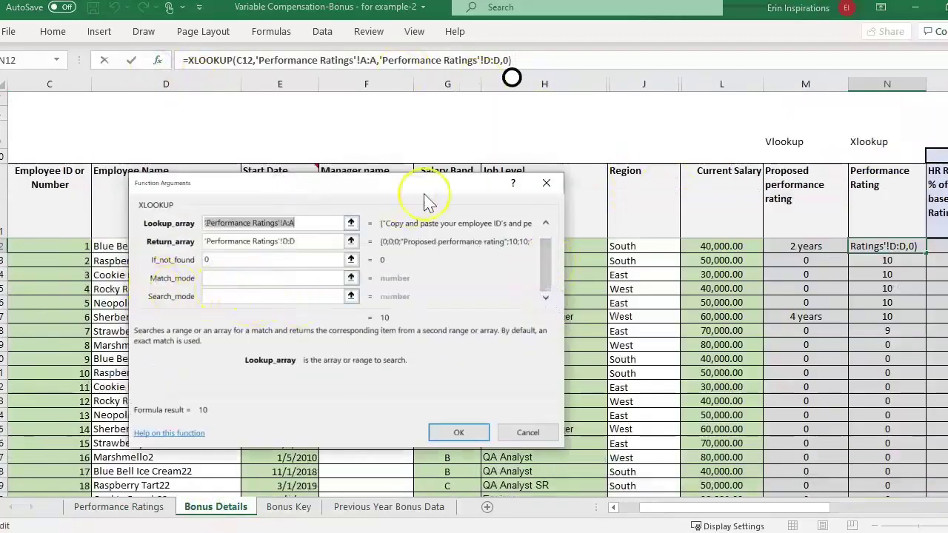
pyautogui.click(546, 183)
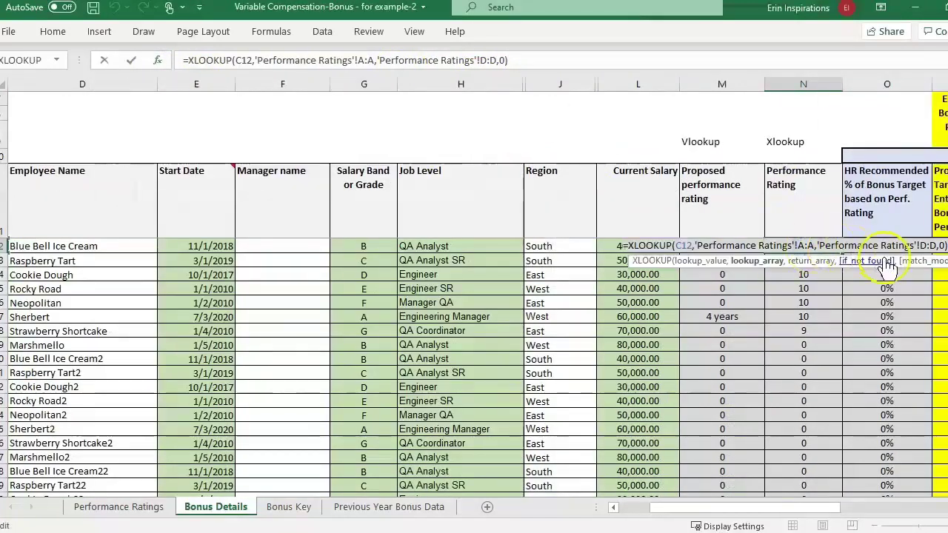
pyautogui.click(691, 245)
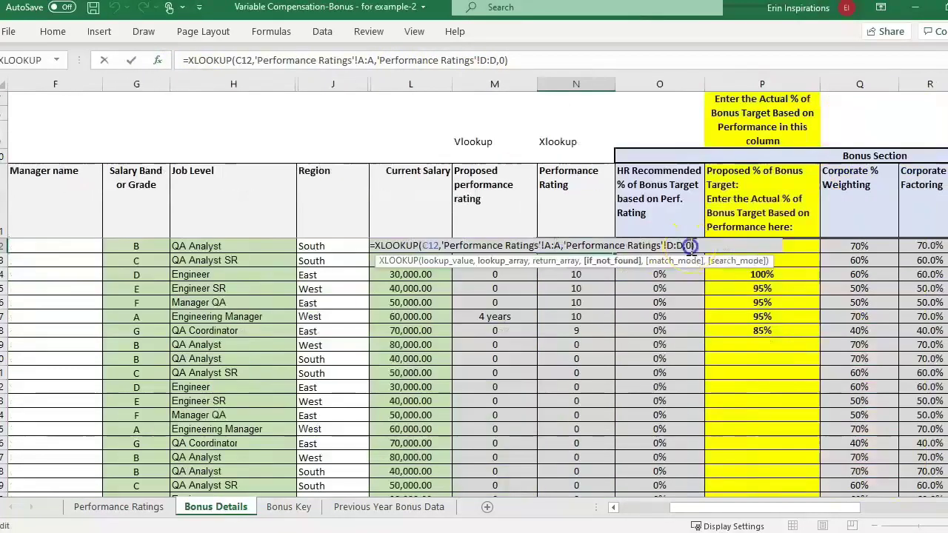
pyautogui.write(',')
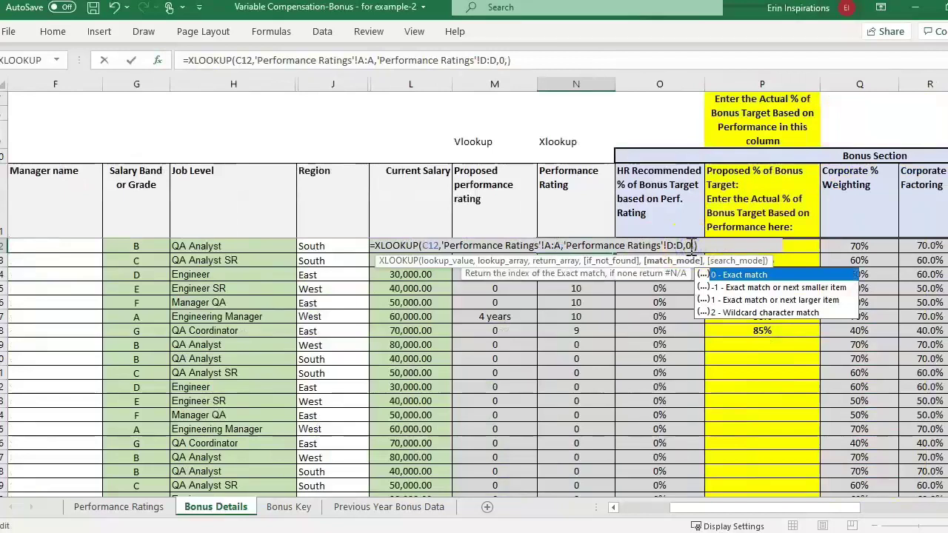
pyautogui.write(',-')
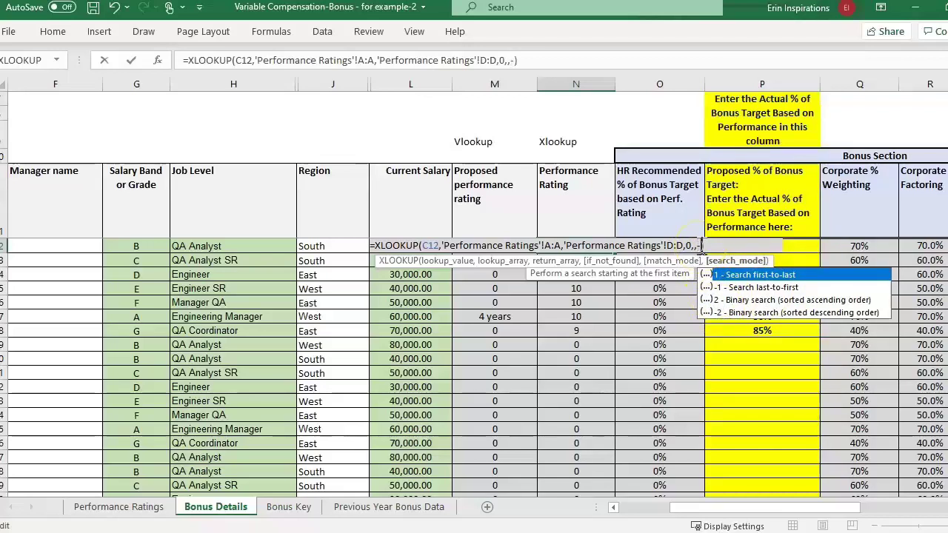
pyautogui.press('BackSpace')
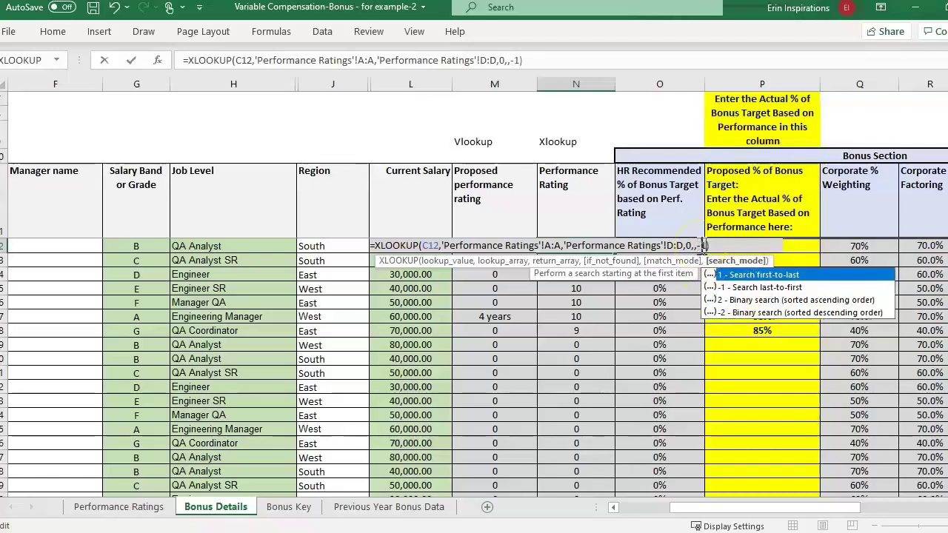
pyautogui.press('Return')
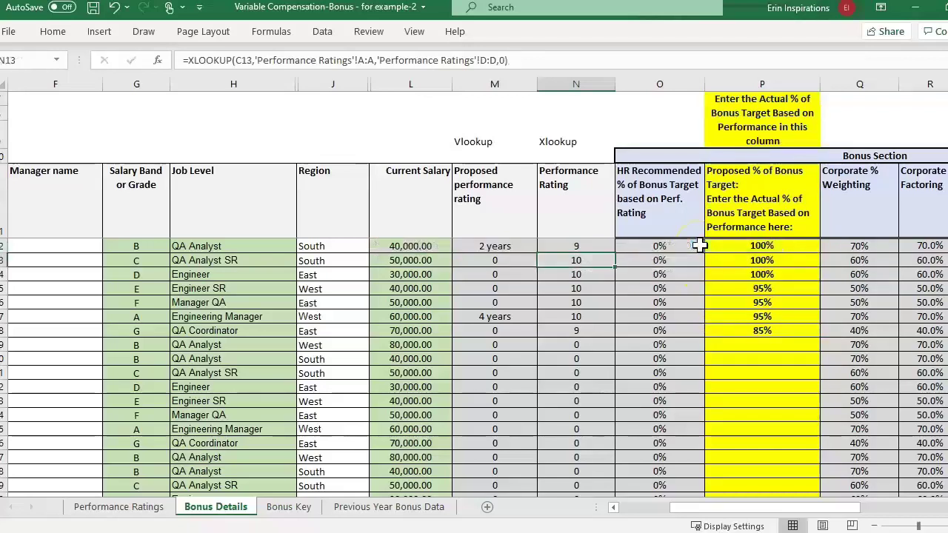
# Fill N12's search-mode -1 XLOOKUP down column N and check the formula in N17
pyautogui.click(598, 247)
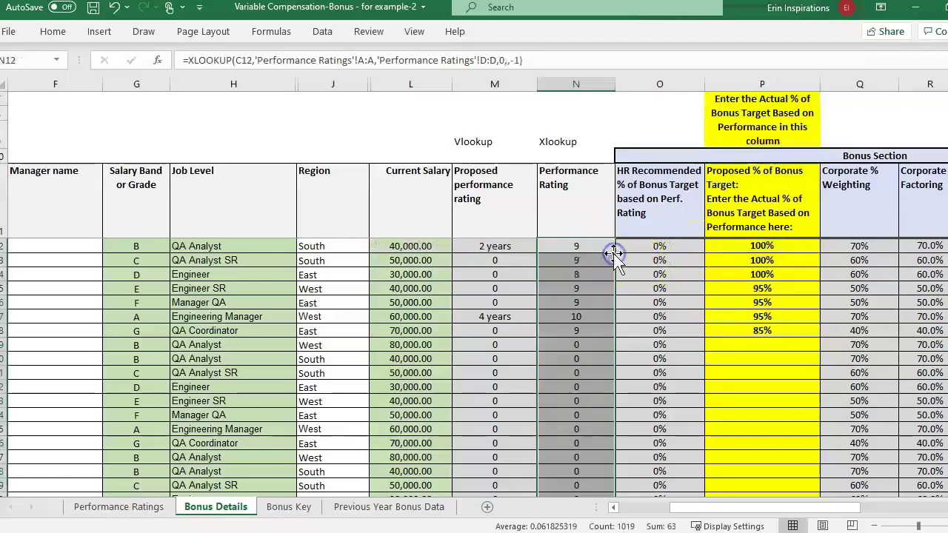
pyautogui.doubleClick(615, 254)
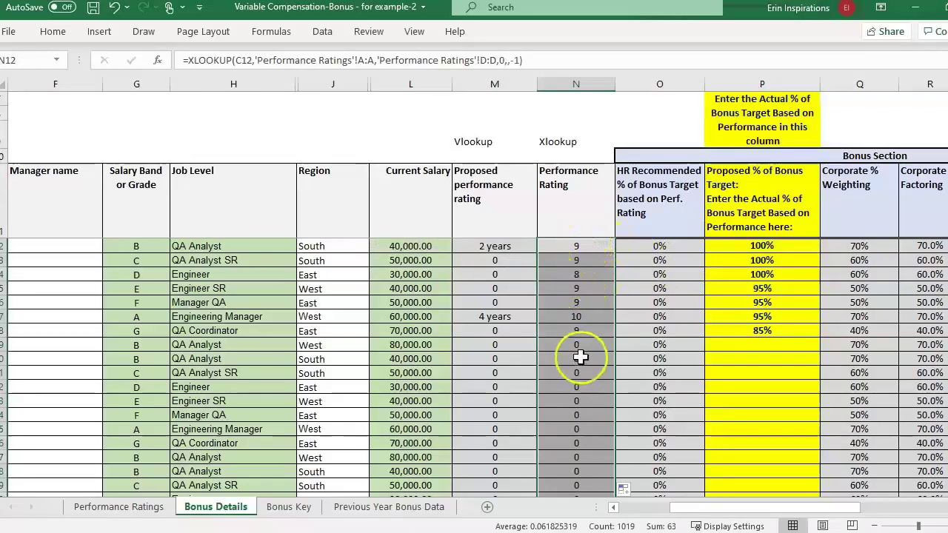
pyautogui.click(602, 317)
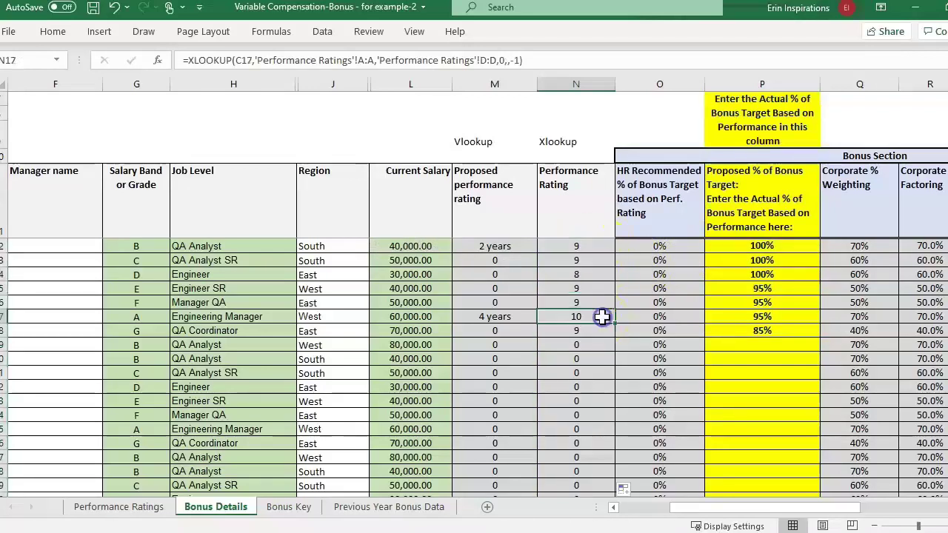
# Verify employees' latest rating entries on the Performance Ratings sheet, then return to Bonus Details
pyautogui.click(148, 507)
pyautogui.click(74, 337)
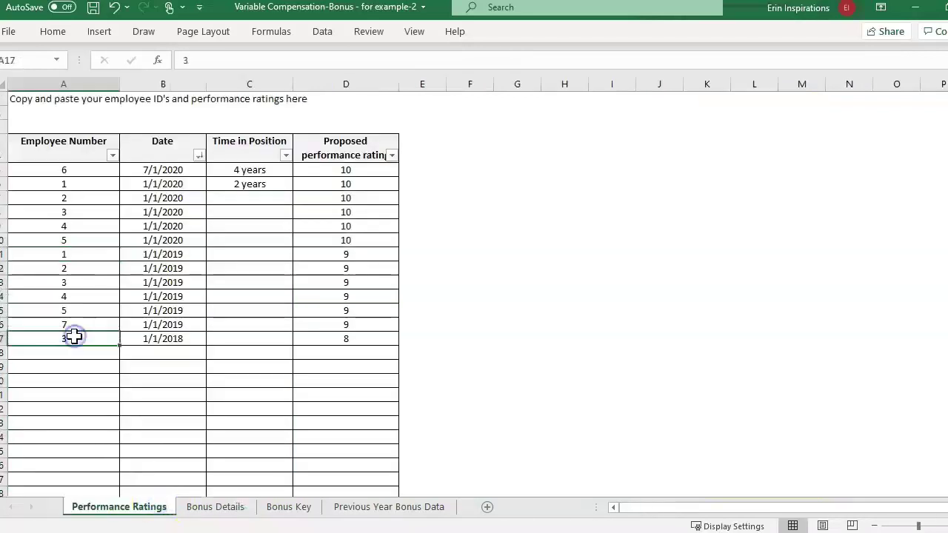
pyautogui.click(67, 199)
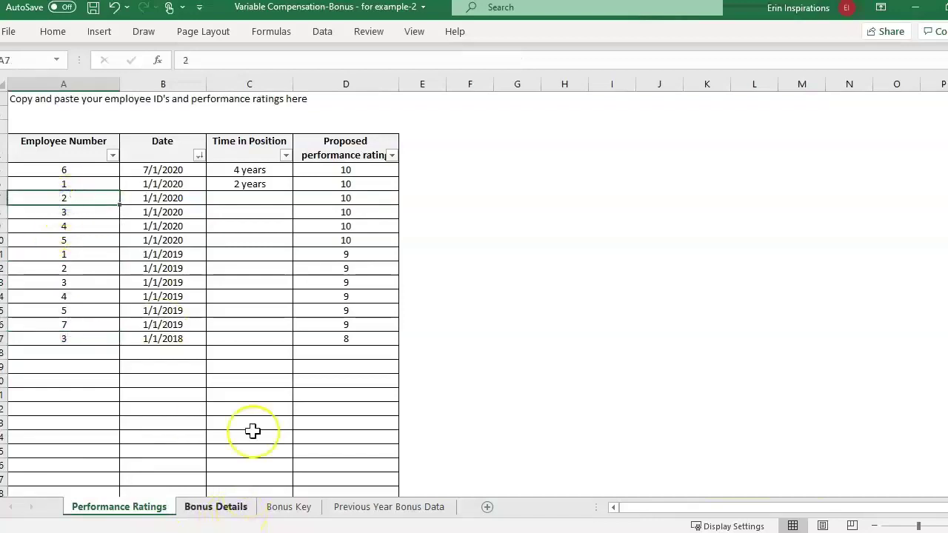
pyautogui.click(97, 171)
pyautogui.moveTo(96, 170); pyautogui.dragTo(320, 170)
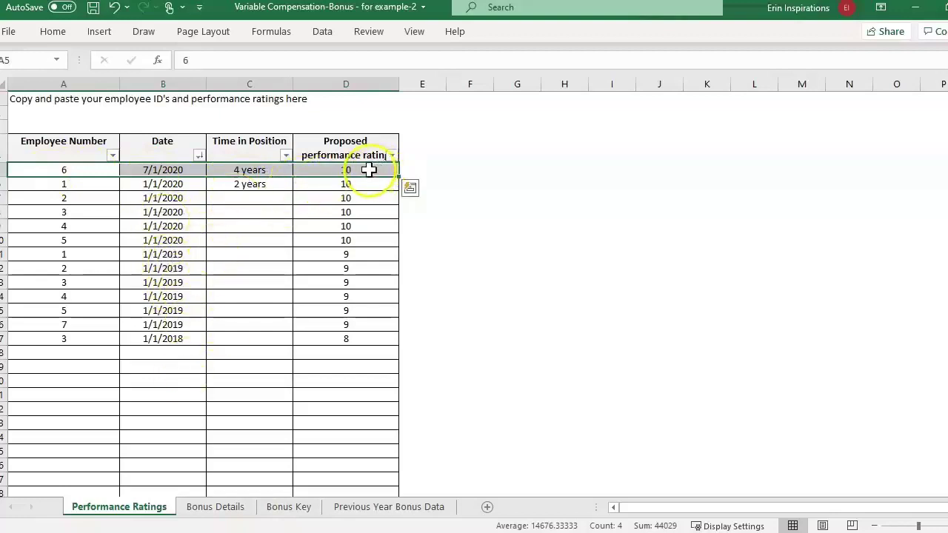
pyautogui.click(229, 510)
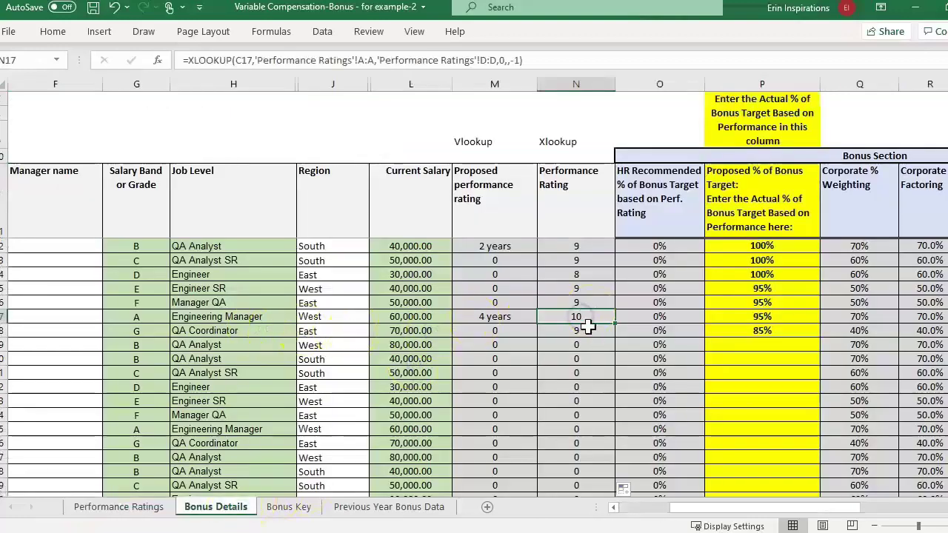
pyautogui.click(595, 273)
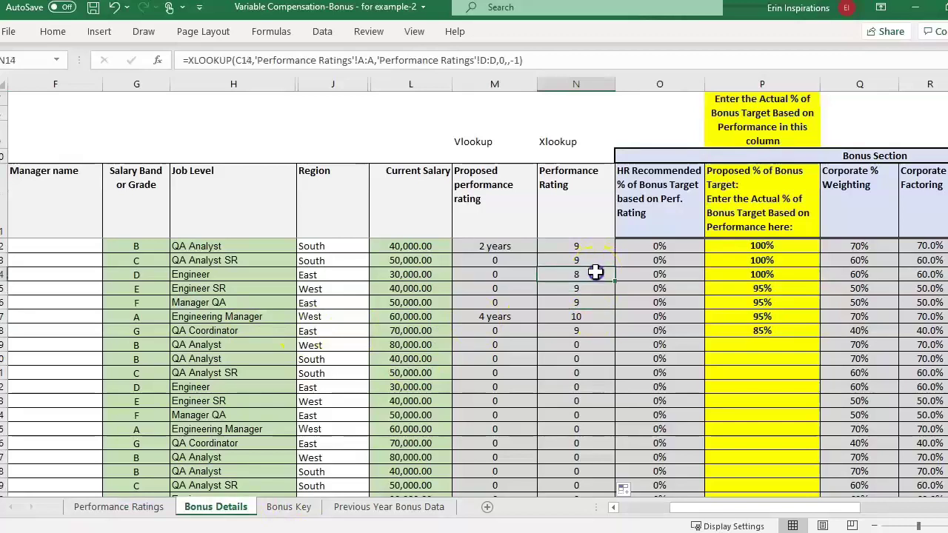
pyautogui.press('Left')
pyautogui.press('Left')
pyautogui.press('Left')
pyautogui.press('Left')
pyautogui.press('Left')
pyautogui.press('Left')
pyautogui.press('Left')
pyautogui.press('Left')
pyautogui.press('Left')
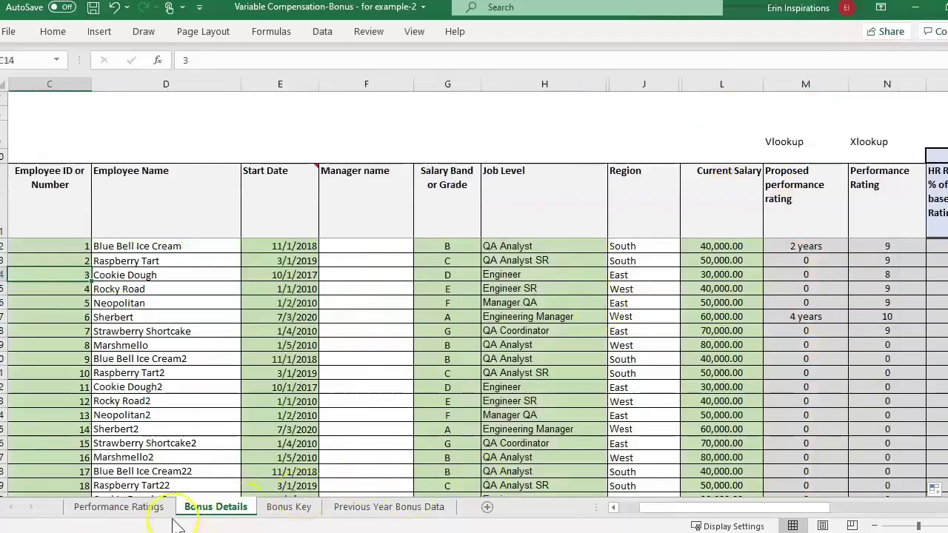
pyautogui.click(149, 510)
pyautogui.moveTo(81, 339); pyautogui.dragTo(391, 337)
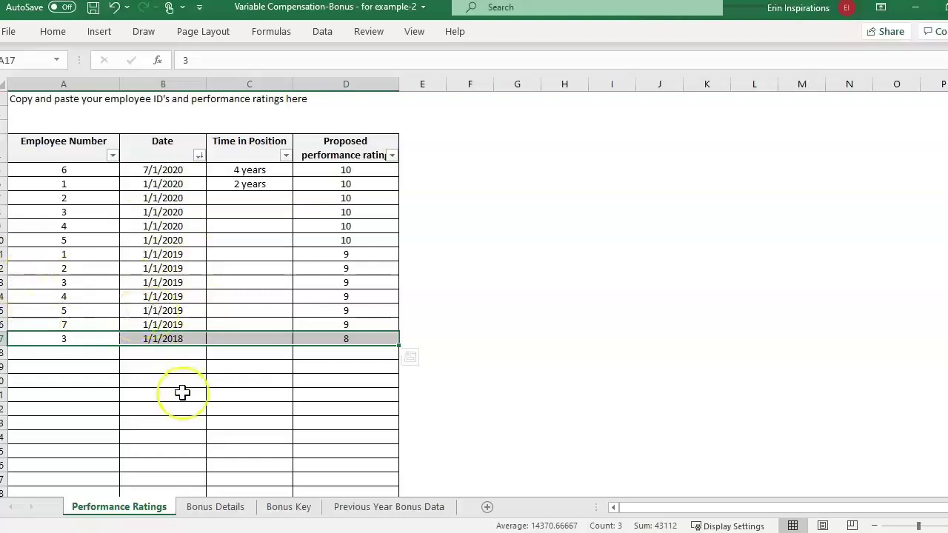
pyautogui.click(226, 509)
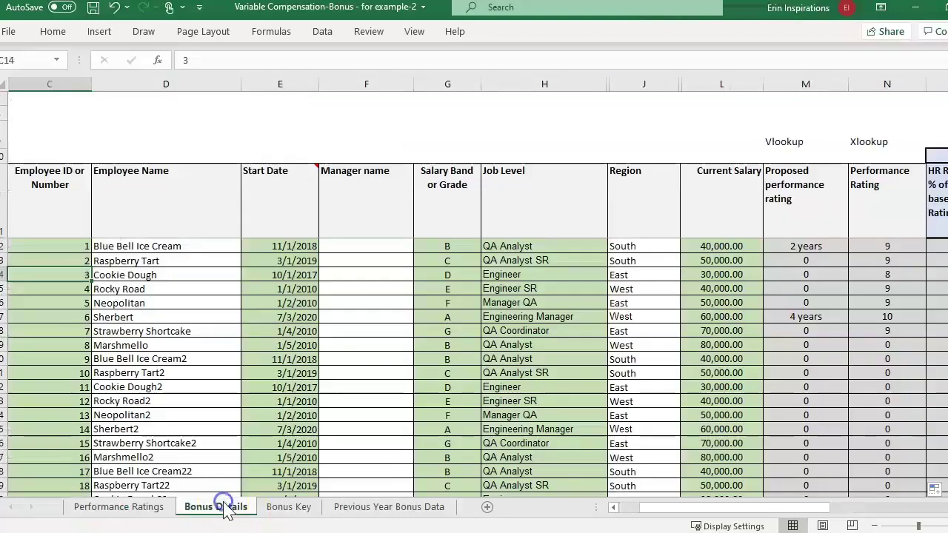
pyautogui.click(557, 200)
pyautogui.press('Right')
pyautogui.press('Right')
pyautogui.press('Right')
pyautogui.press('Right')
pyautogui.press('Right')
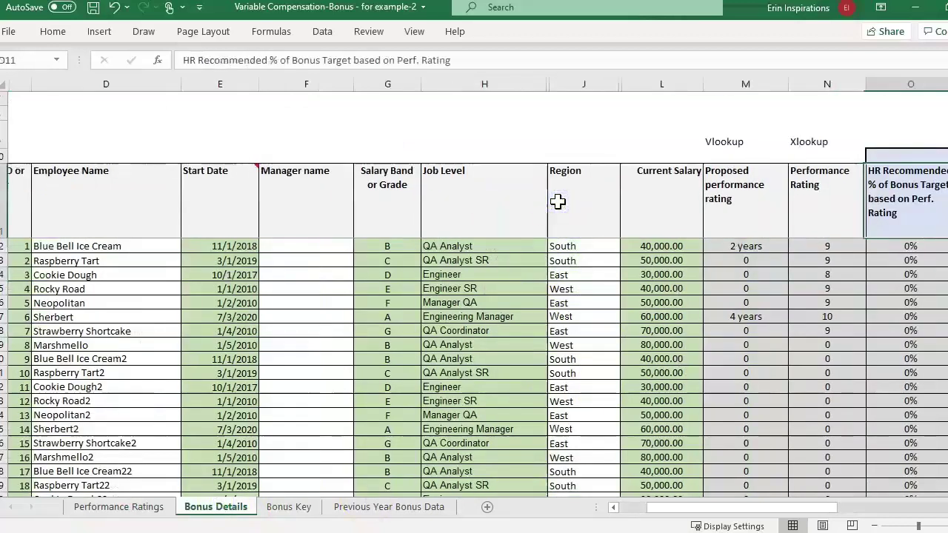
pyautogui.press('Right')
pyautogui.press('Right')
pyautogui.press('Left')
pyautogui.press('Left')
pyautogui.press('Left')
pyautogui.press('Down')
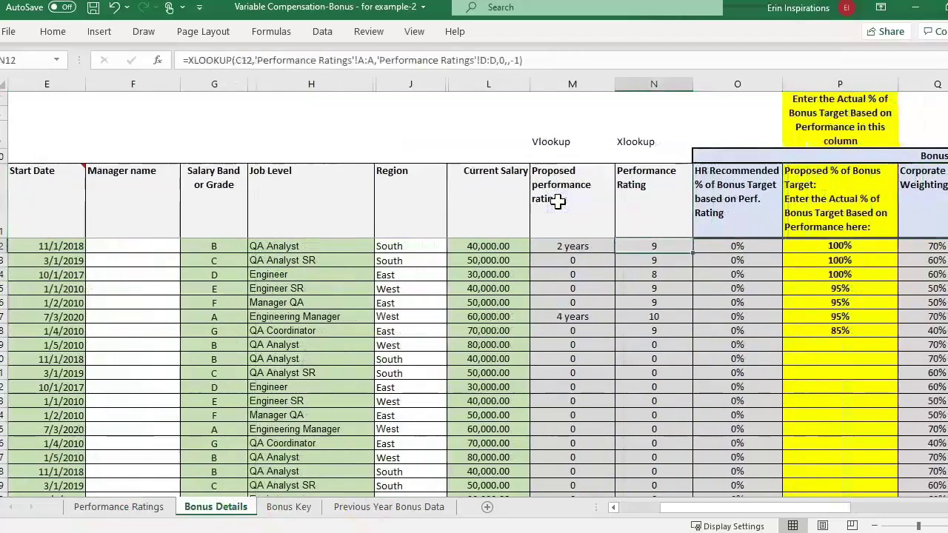
pyautogui.press('Down')
pyautogui.press('Down')
pyautogui.press('Down')
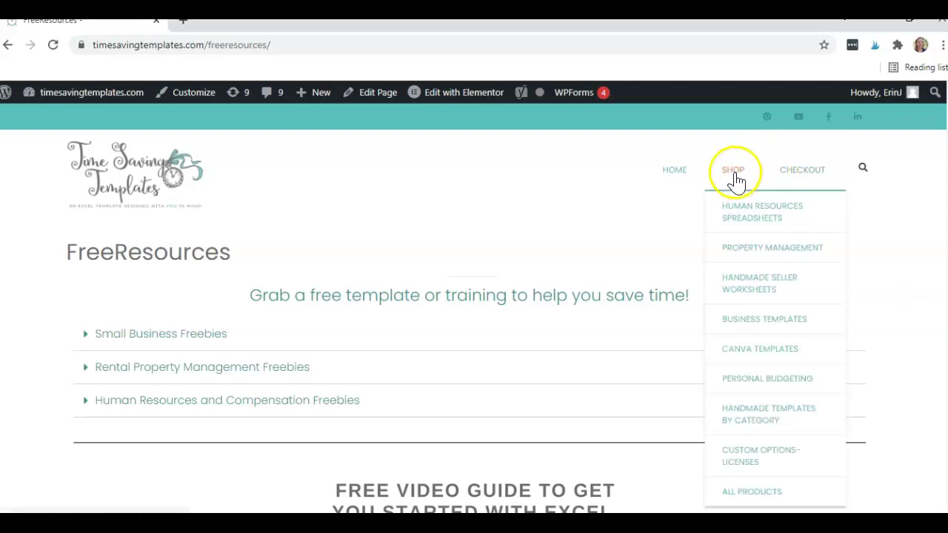
pyautogui.moveTo(736, 172)
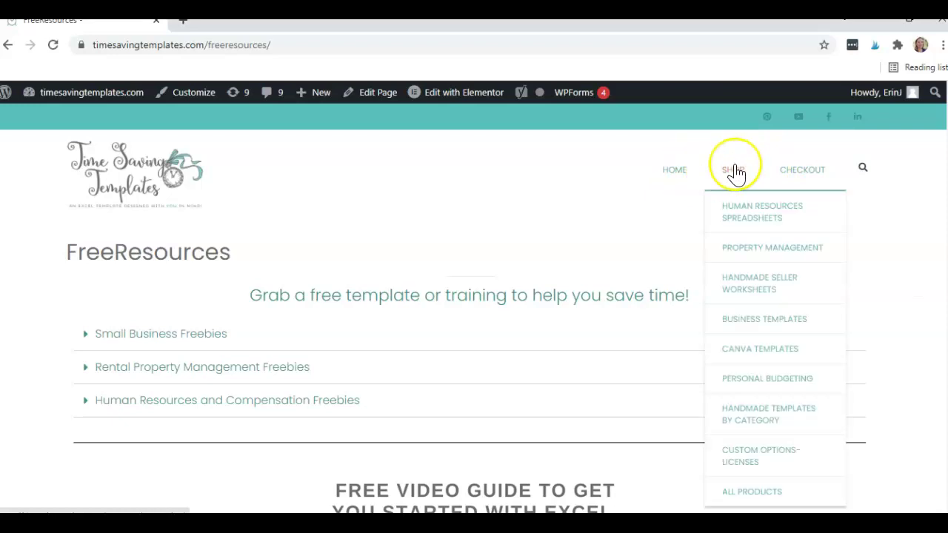
pyautogui.click(792, 231)
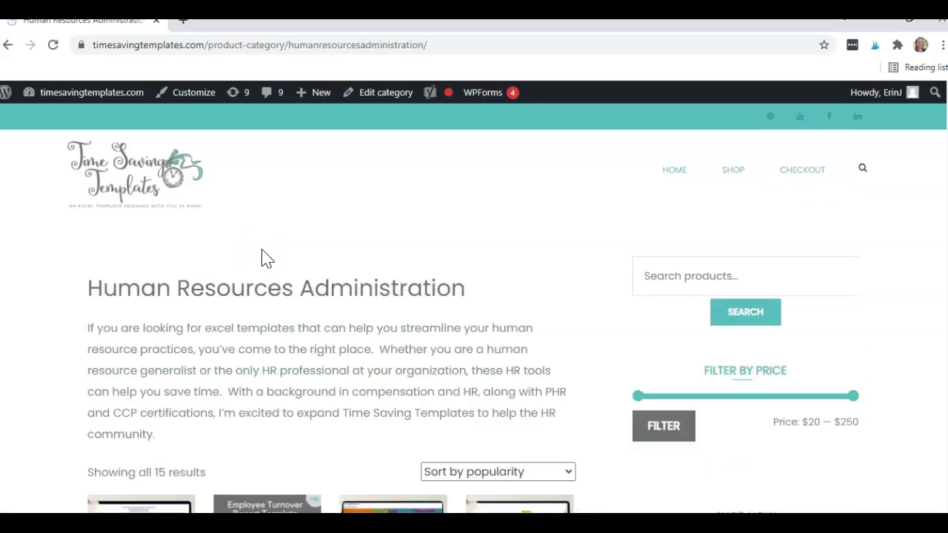
pyautogui.click(8, 45)
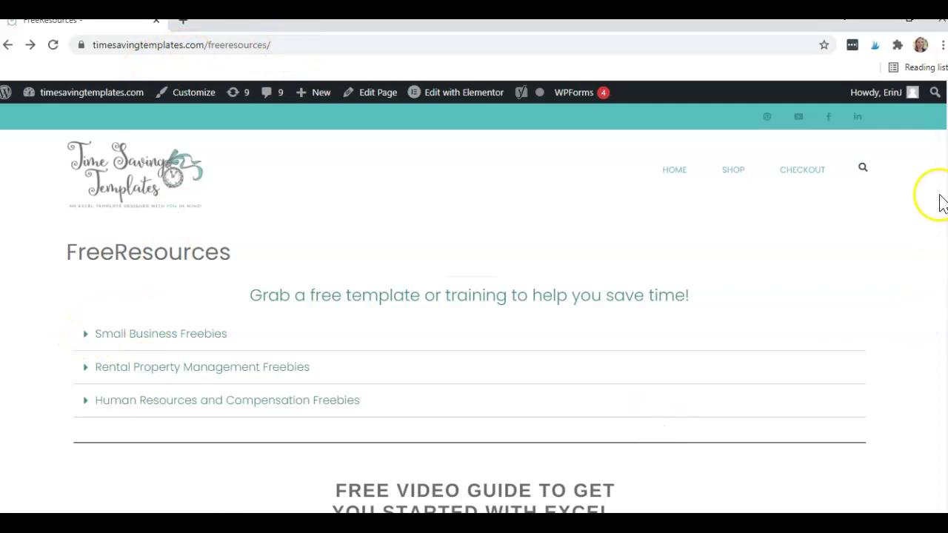
# Open the Rental Property Management and Human Resources and Compensation Freebies accordions and browse their contents
pyautogui.scroll(-1, 474, 309)
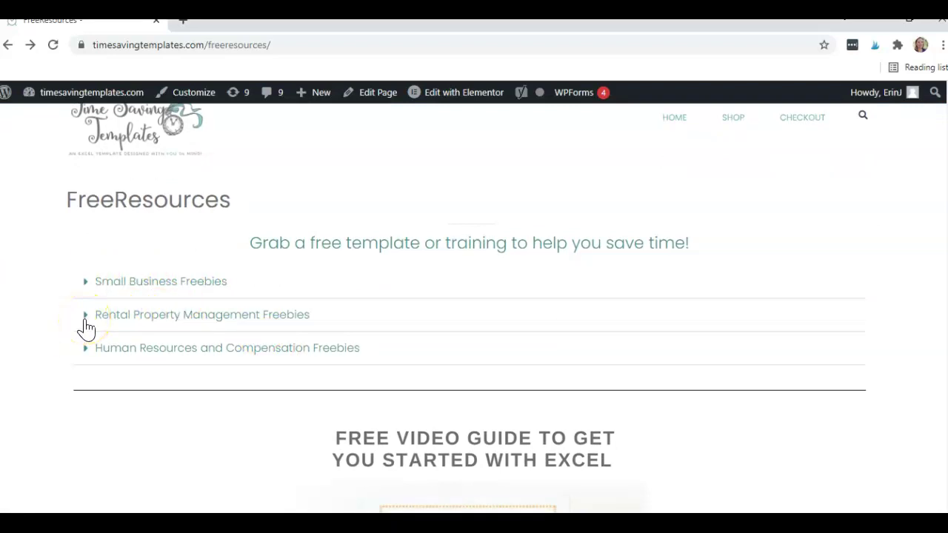
pyautogui.click(86, 319)
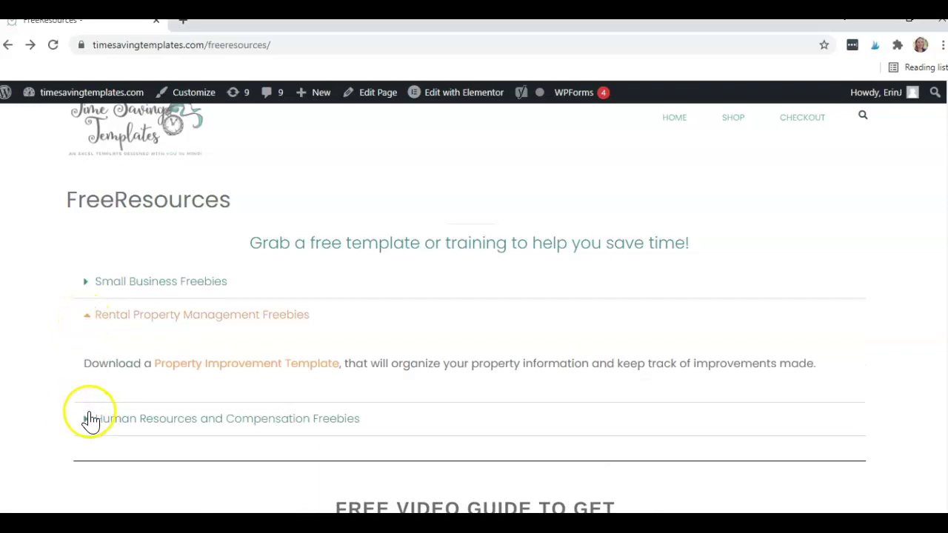
pyautogui.click(87, 419)
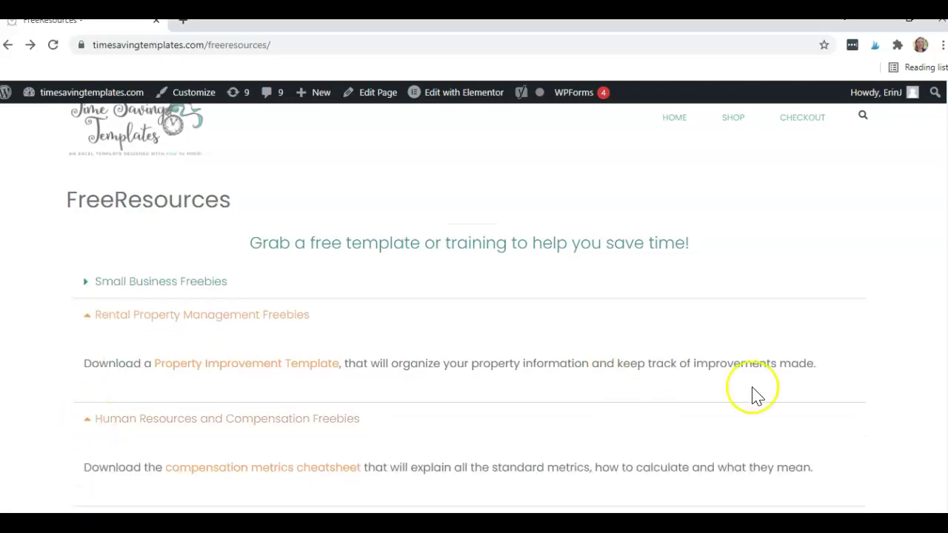
pyautogui.scroll(-1, 938, 184)
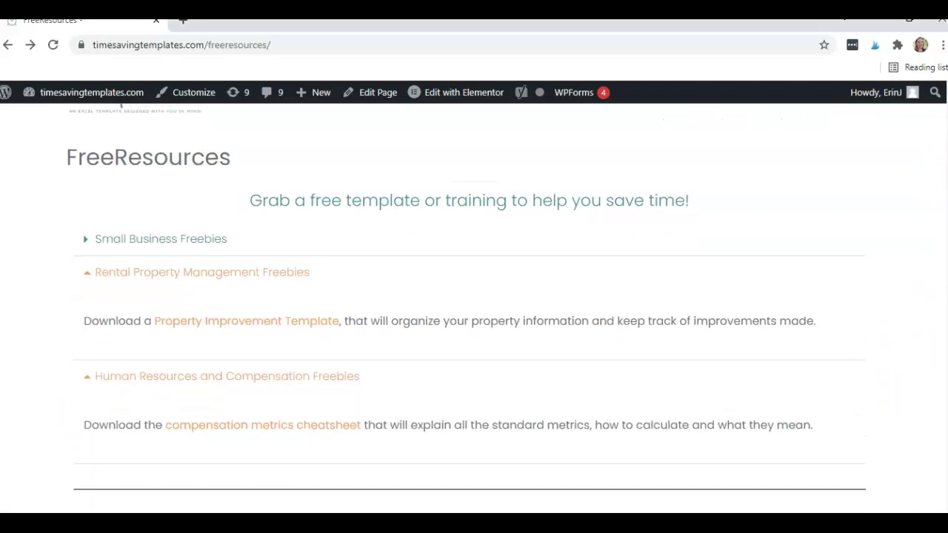
pyautogui.scroll(-1, 945, 189)
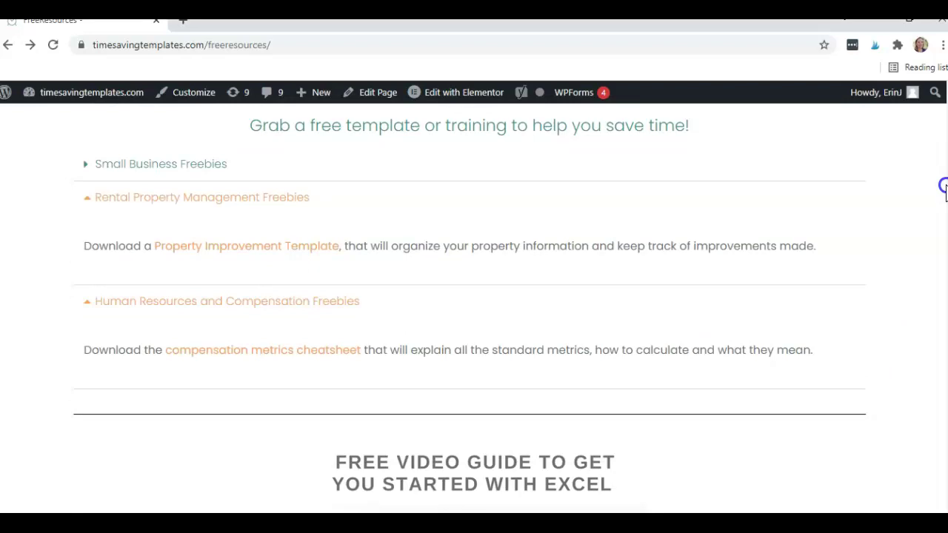
pyautogui.scroll(-4, 946, 189)
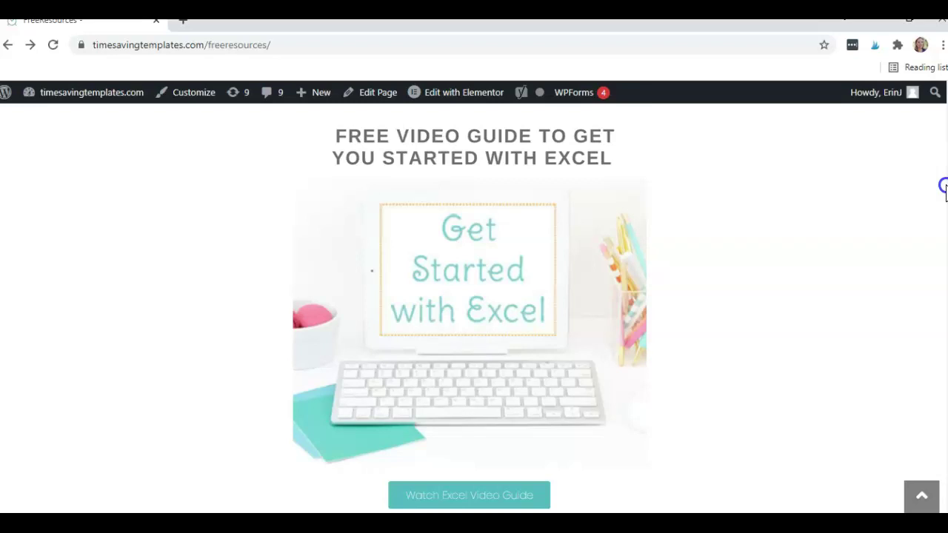
pyautogui.scroll(-1, 940, 187)
pyautogui.scroll(10, 941, 186)
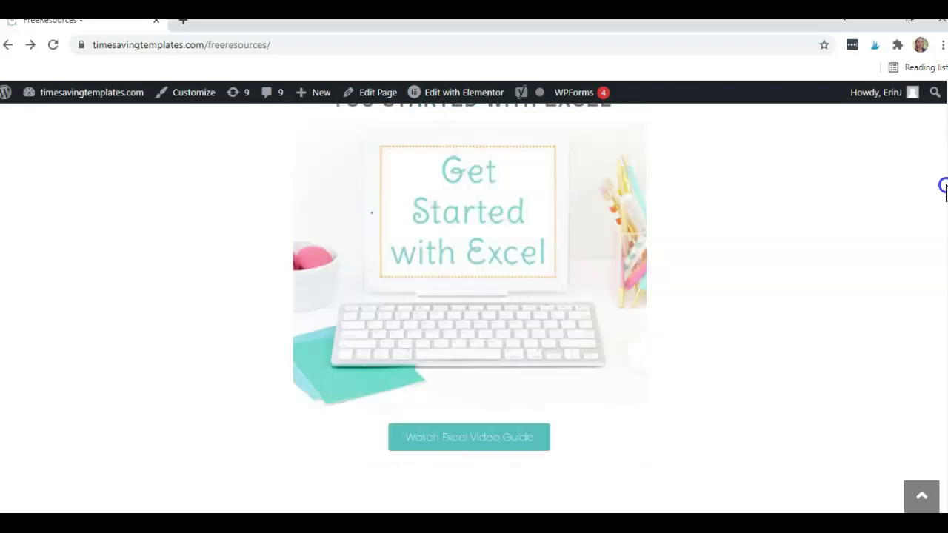